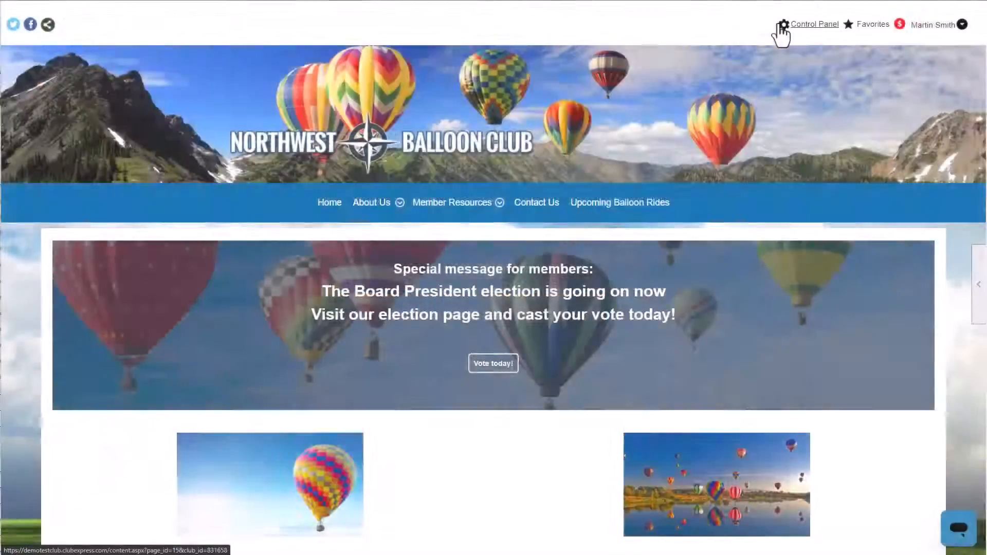
Step: Open the Storefront's product manager and search for all physical and digital products
{"action": "left_click", "coordinate": [782, 27]}
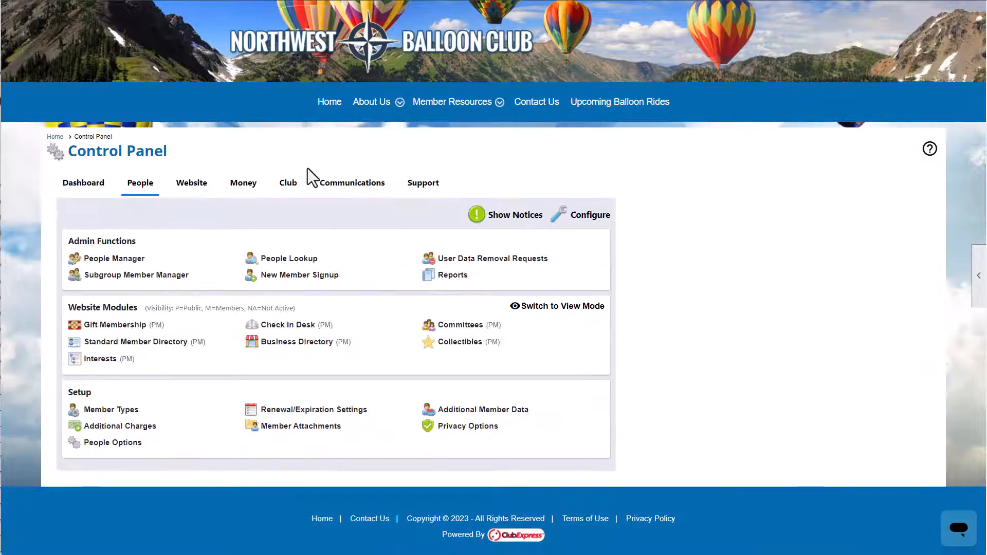
{"action": "left_click", "coordinate": [242, 184]}
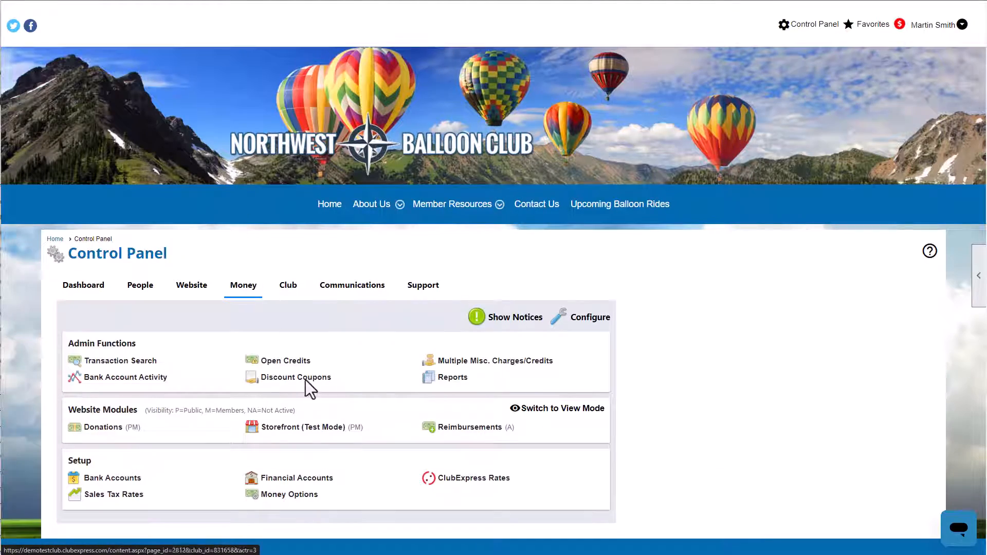
{"action": "left_click", "coordinate": [325, 428]}
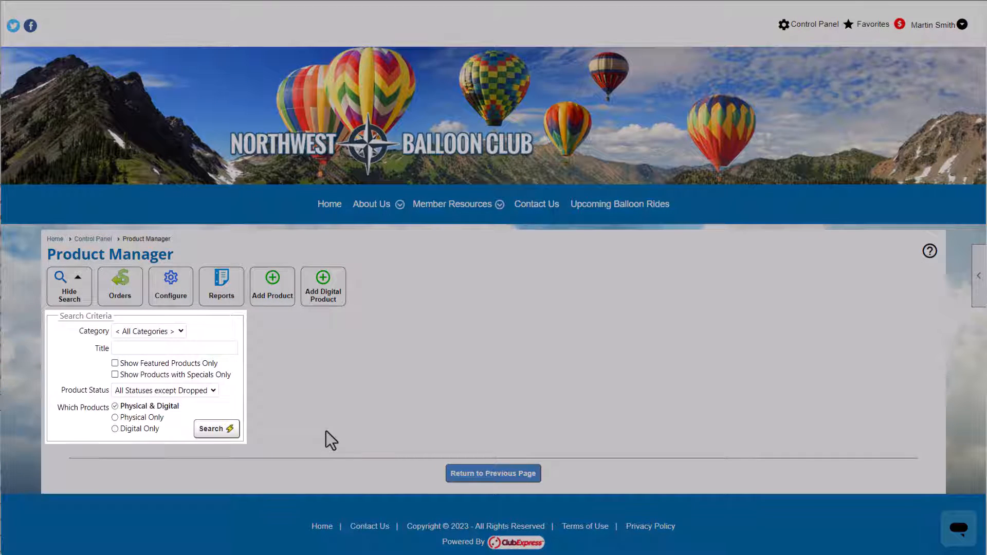
{"action": "left_click", "coordinate": [228, 431]}
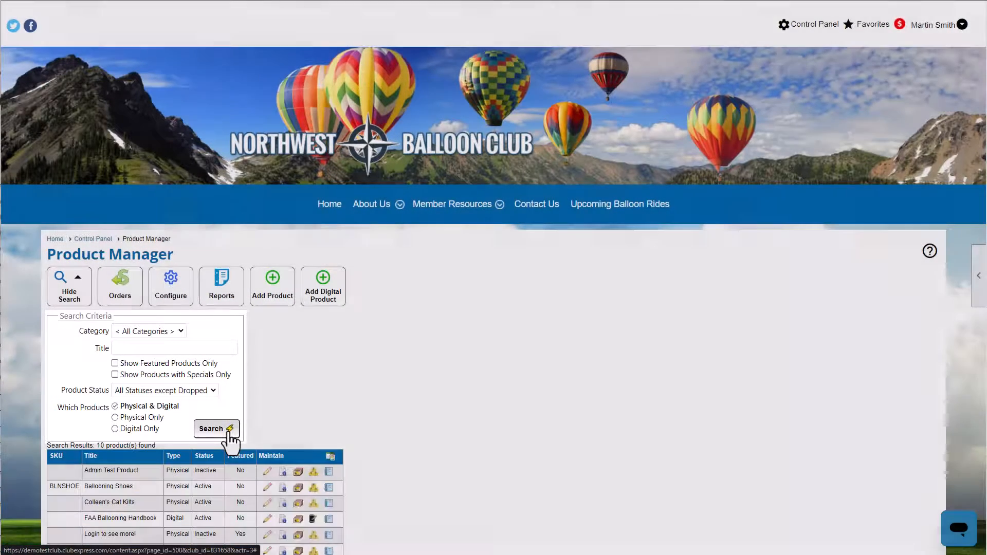
{"action": "scroll", "coordinate": [230, 441], "scroll_direction": "down", "scroll_amount": 3}
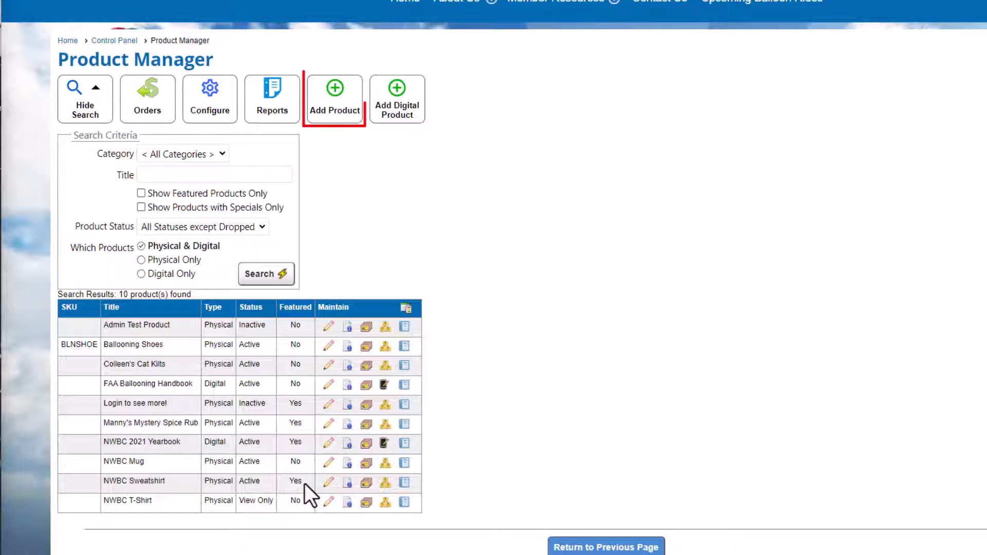
Step: Add a physical product titled "Club Jacket" with the short description "Zip-up lightweight jacket" and assign it to the Clothing category
{"action": "left_click", "coordinate": [326, 117]}
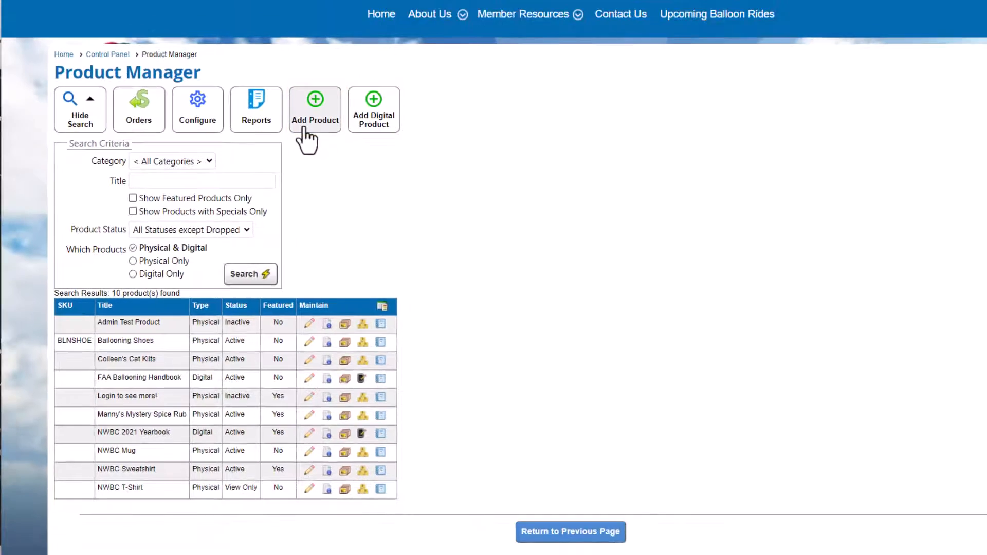
{"action": "scroll", "coordinate": [525, 407], "scroll_direction": "down", "scroll_amount": 5}
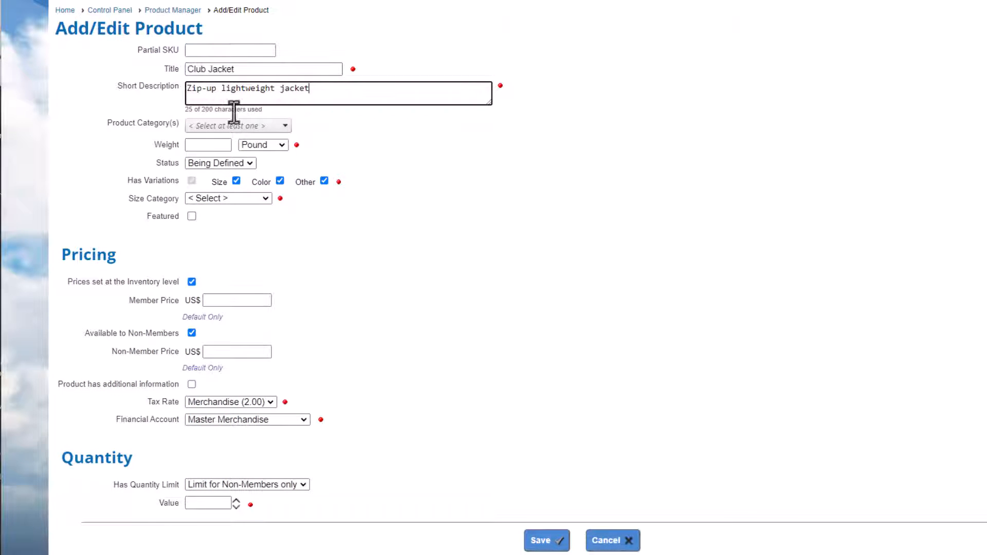
{"action": "left_click", "coordinate": [284, 125]}
{"action": "left_click", "coordinate": [221, 155]}
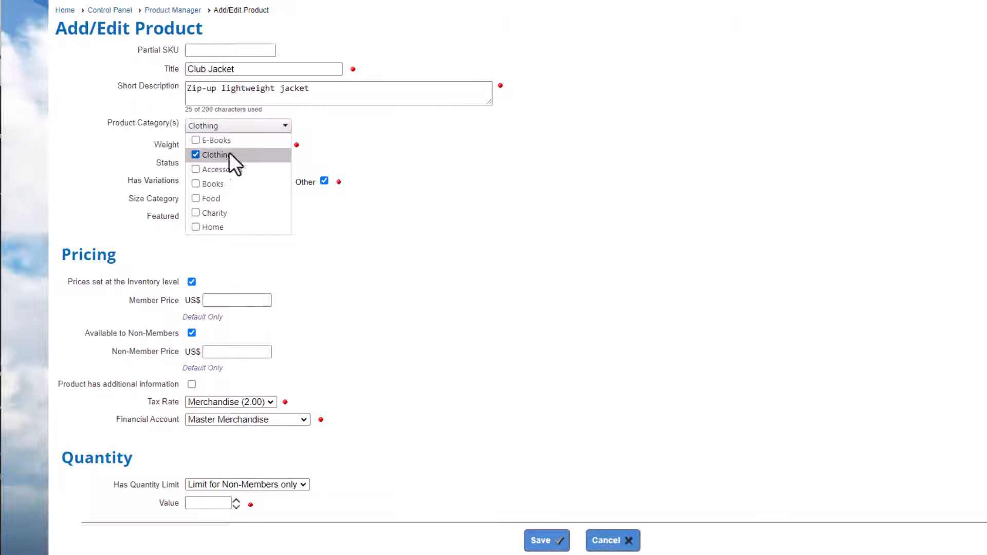
{"action": "left_click", "coordinate": [402, 153]}
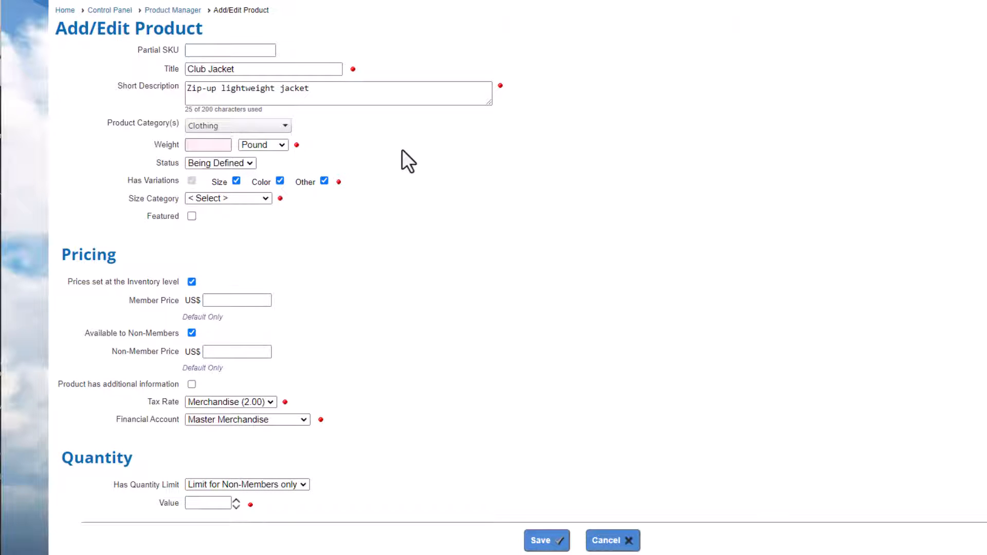
Step: Set the jacket's weight to 0.5 pound and review the status options, keeping Being Defined
{"action": "left_click", "coordinate": [213, 146]}
{"action": "type", "text": ".5"}
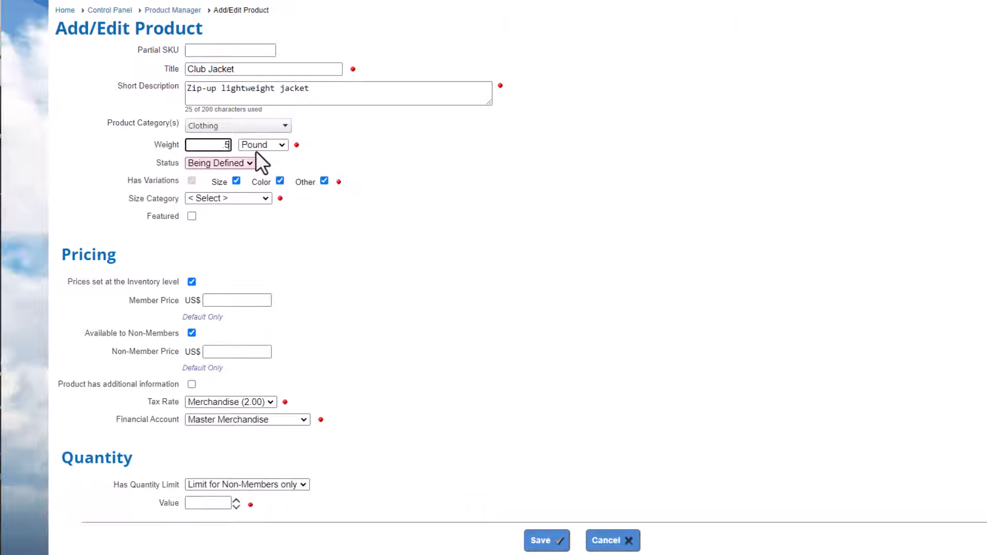
{"action": "left_click", "coordinate": [252, 164]}
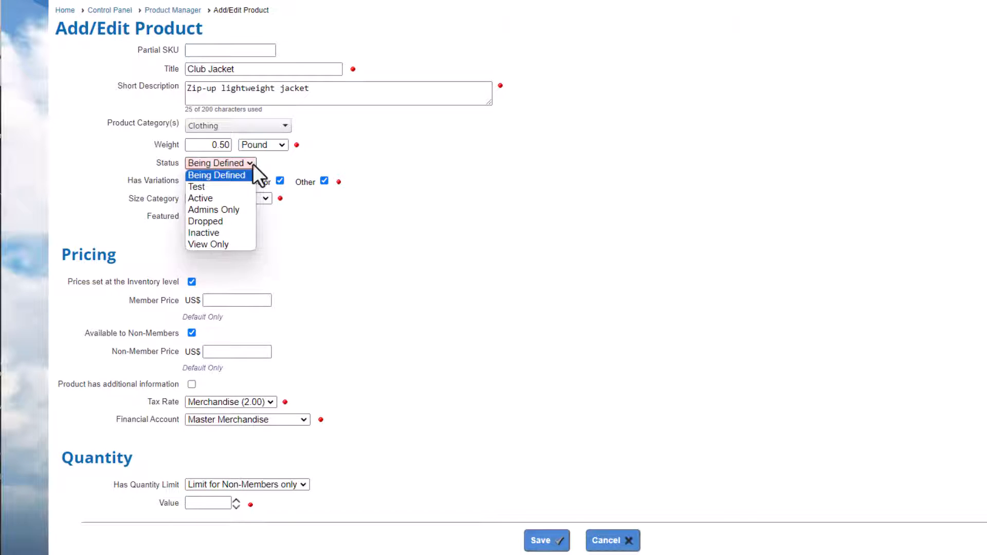
{"action": "left_click", "coordinate": [252, 163]}
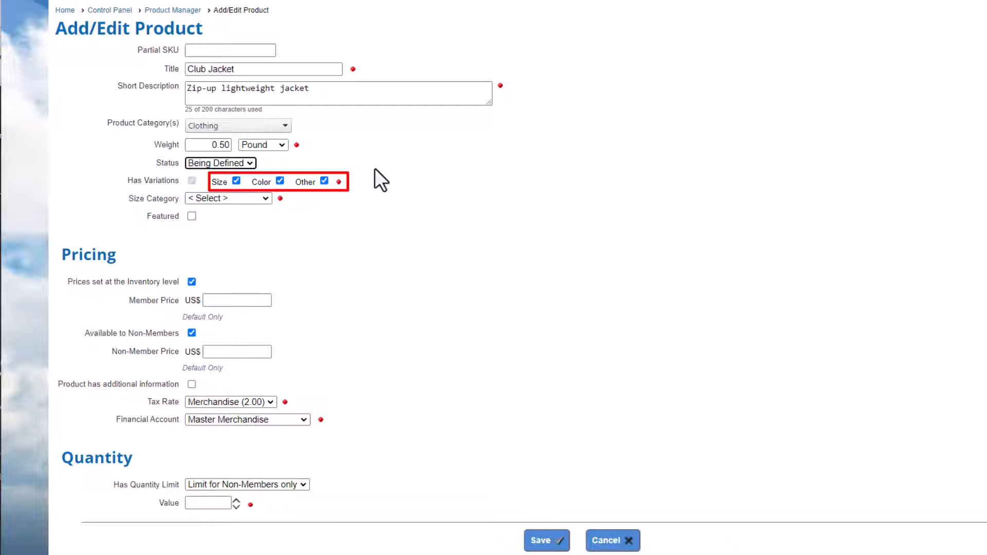
Step: Turn off the Other variation, keeping Size and Color, and set the size category to Unisex Shirt Sizes
{"action": "left_click", "coordinate": [323, 181]}
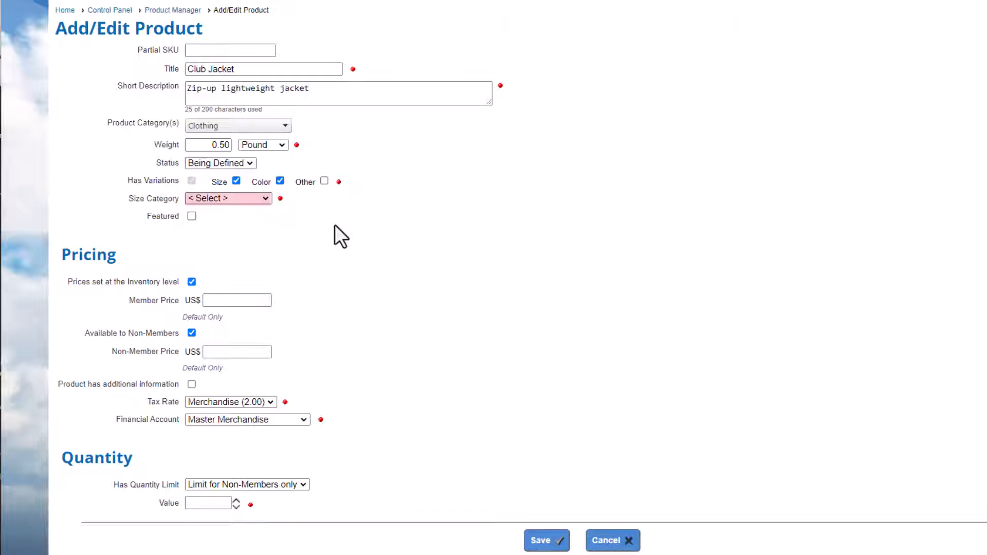
{"action": "left_click", "coordinate": [253, 199]}
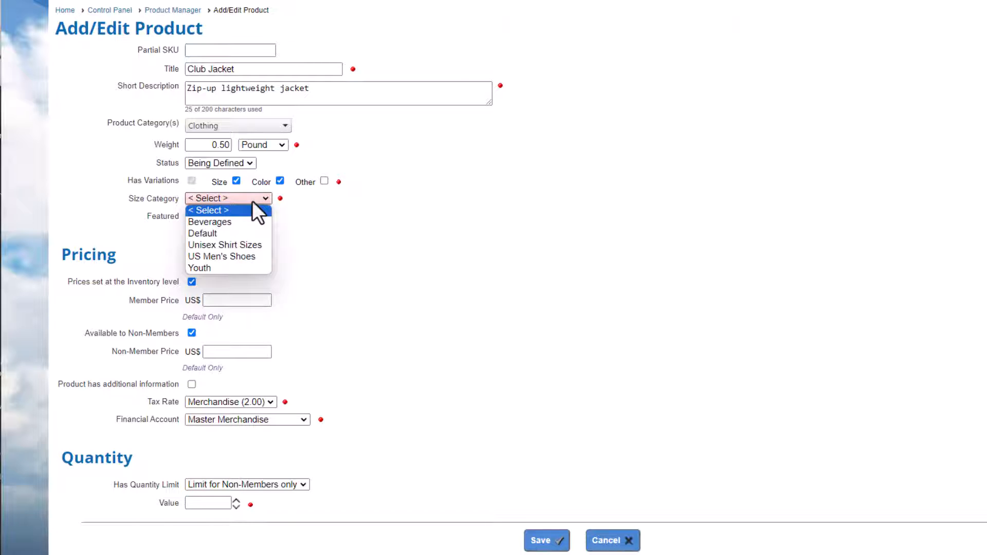
{"action": "left_click", "coordinate": [242, 245]}
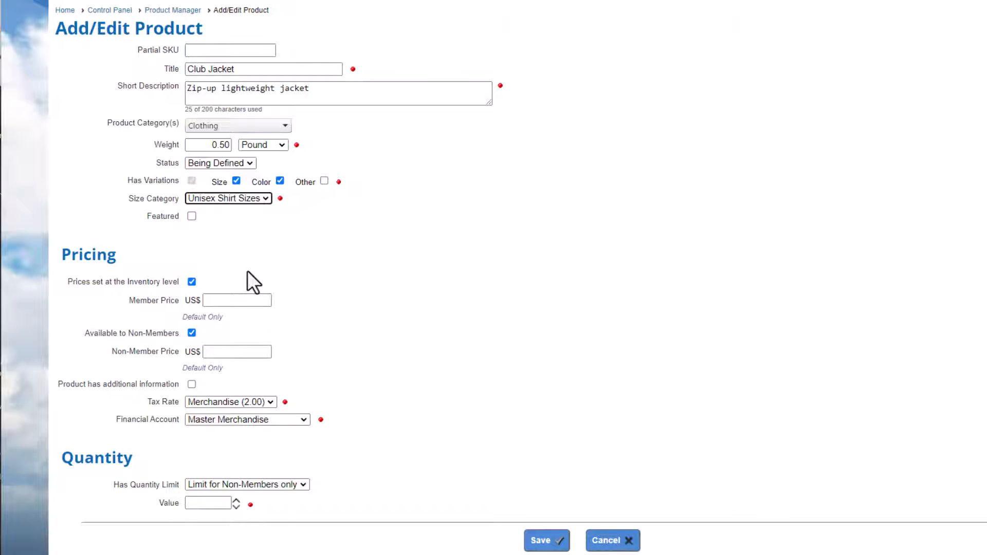
Step: Set the default member price to US$35.00 and make the product unavailable to non-members
{"action": "left_click", "coordinate": [249, 300]}
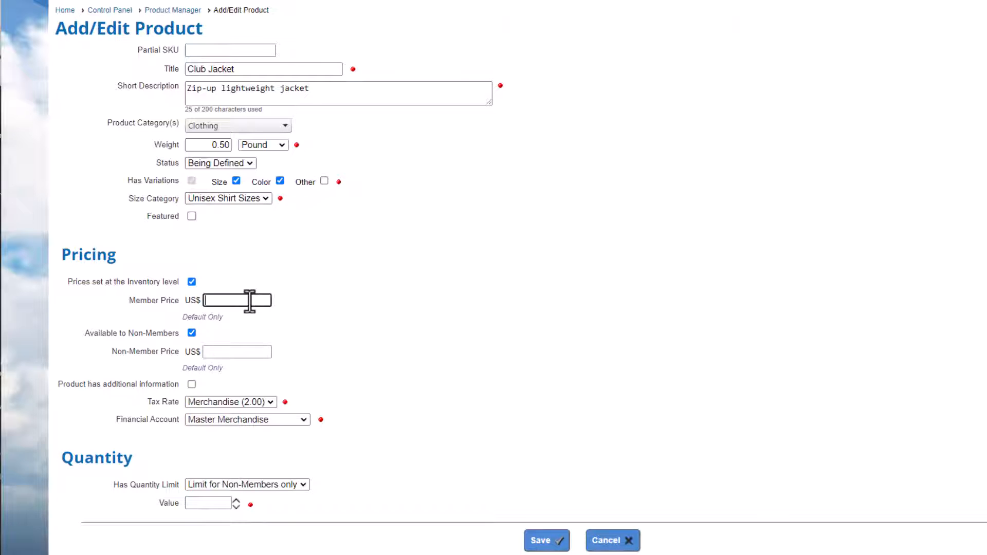
{"action": "type", "text": "35.00"}
{"action": "left_click", "coordinate": [191, 333]}
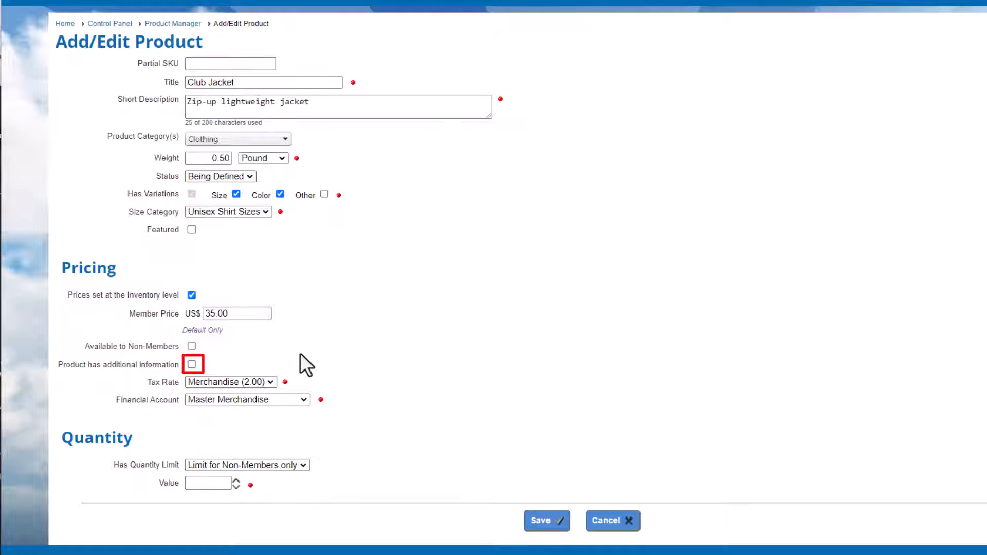
Step: Enable optional additional information with the question "Enter your monogram or initials for embroidering", a US$4.99 fee and a maximum of 5 characters
{"action": "left_click", "coordinate": [192, 365]}
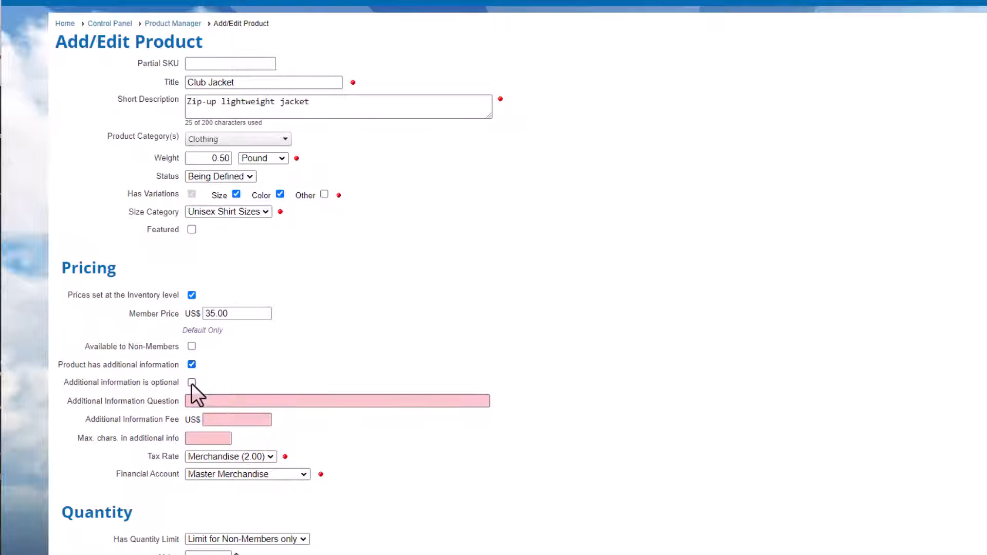
{"action": "left_click", "coordinate": [197, 401]}
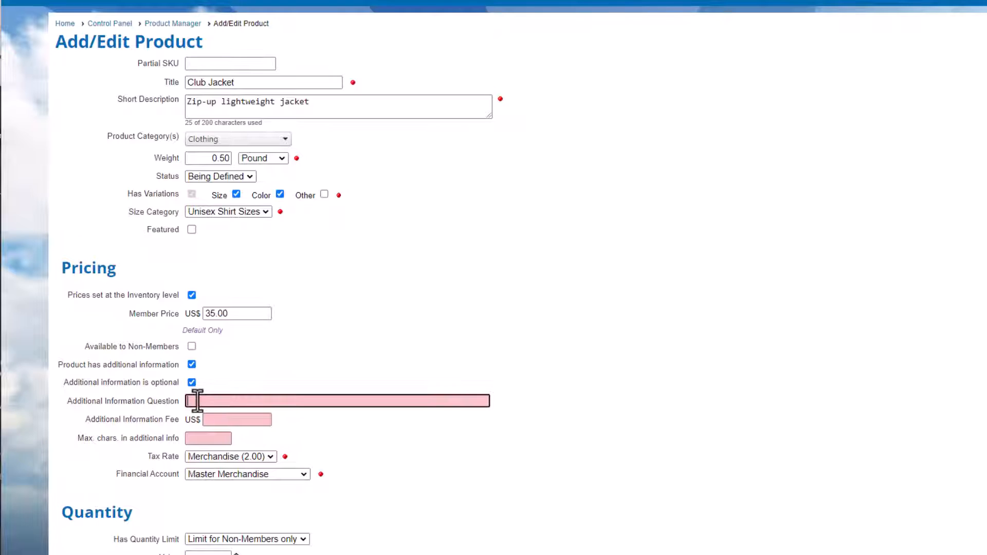
{"action": "type", "text": "Enter your monogram or initials for embroidering"}
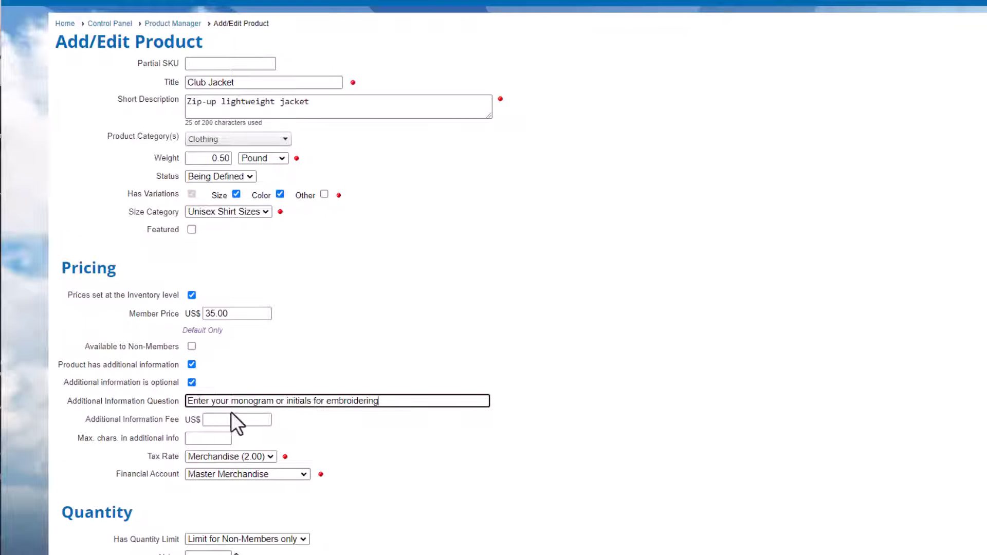
{"action": "left_click", "coordinate": [249, 419]}
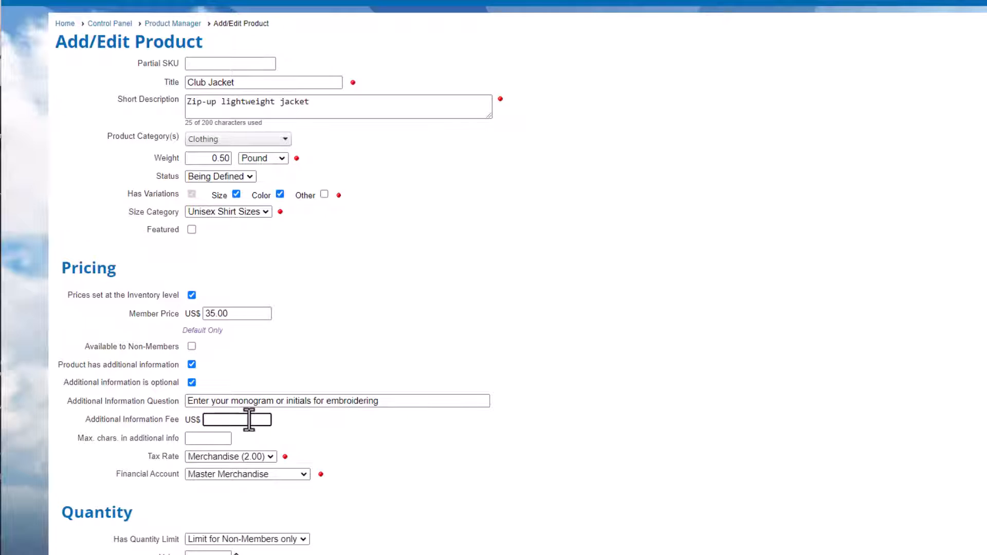
{"action": "type", "text": "4.99"}
{"action": "left_click", "coordinate": [225, 439]}
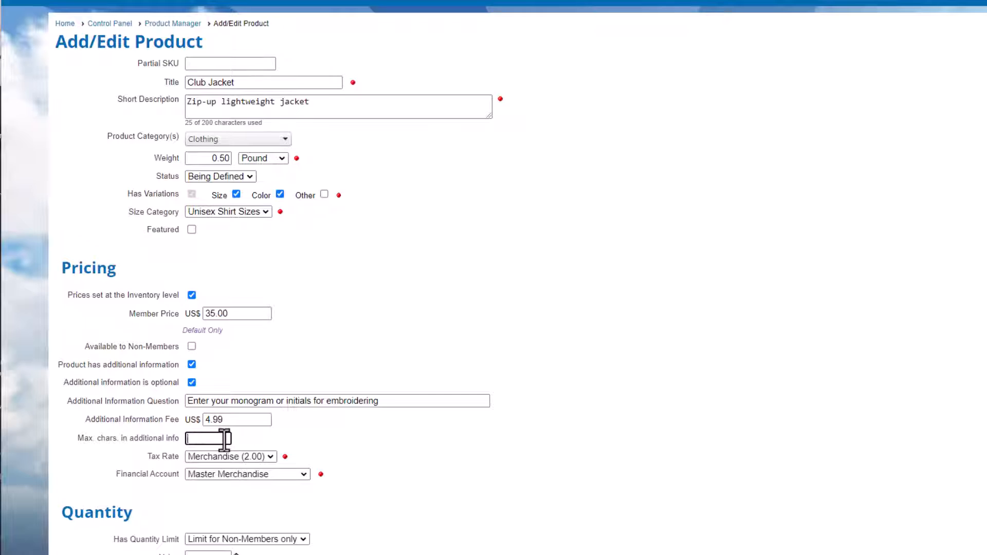
{"action": "type", "text": "5"}
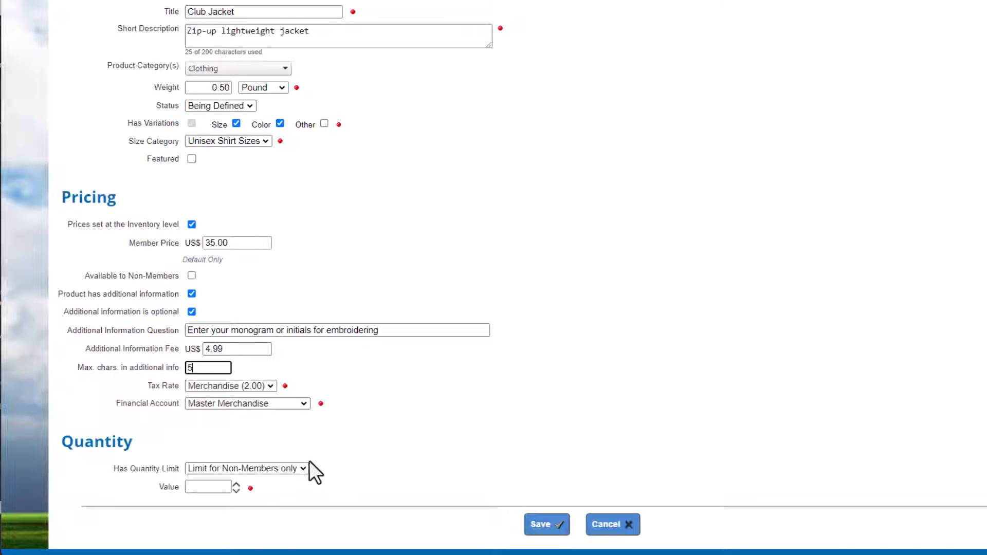
Step: Set the quantity limit to No Limit and save the new product
{"action": "left_click", "coordinate": [298, 468]}
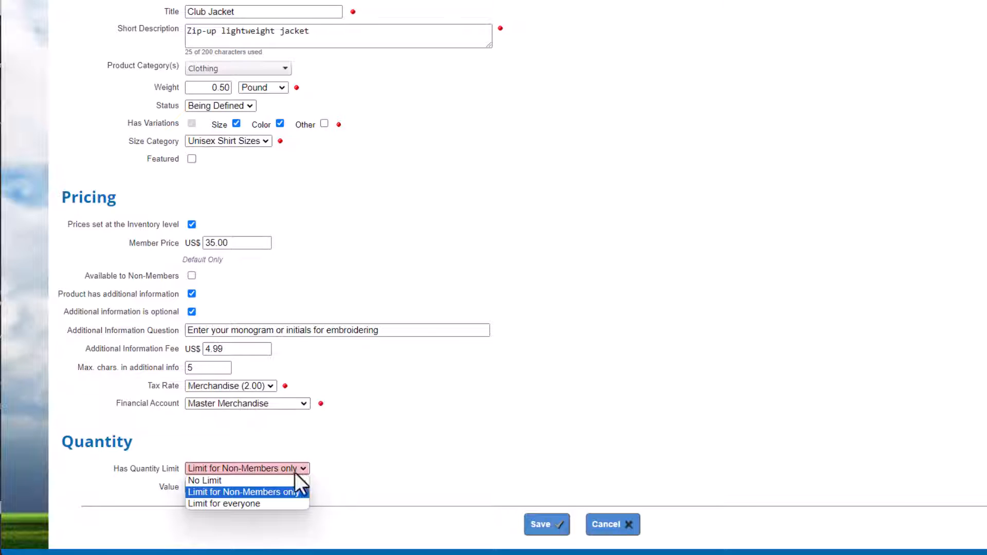
{"action": "left_click", "coordinate": [288, 484]}
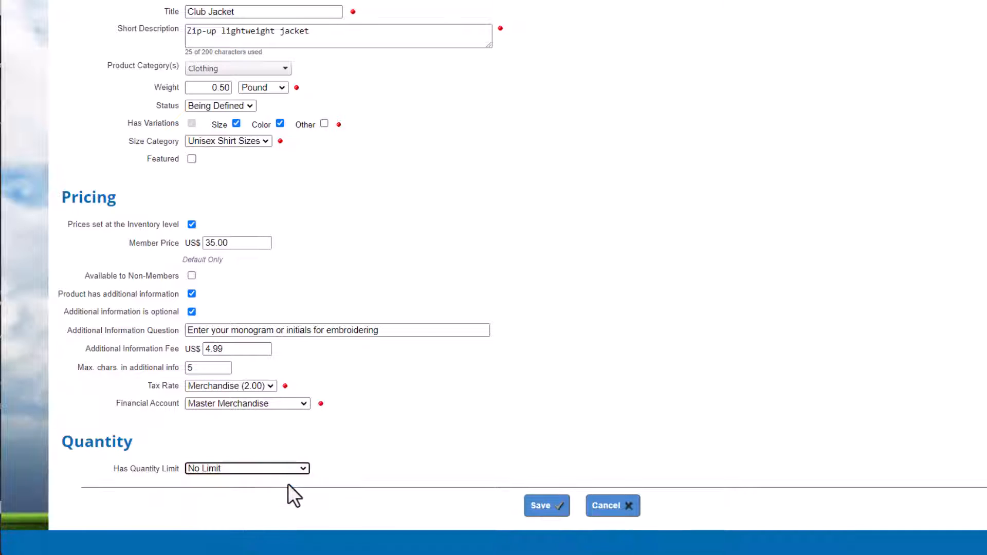
{"action": "left_click", "coordinate": [561, 515]}
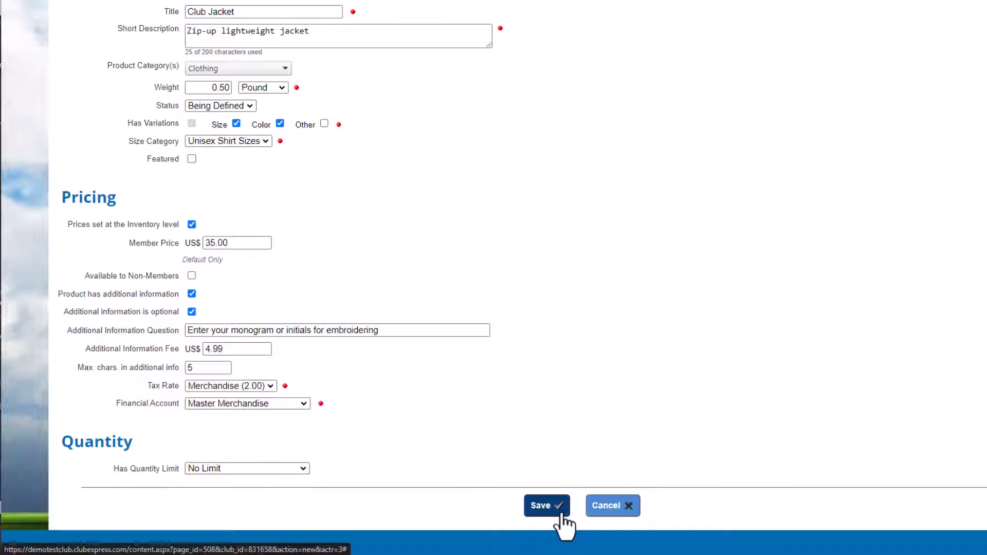
Step: View the Club Jacket's full product description in its editor and close it without changes
{"action": "scroll", "coordinate": [564, 527], "scroll_direction": "down", "scroll_amount": 3}
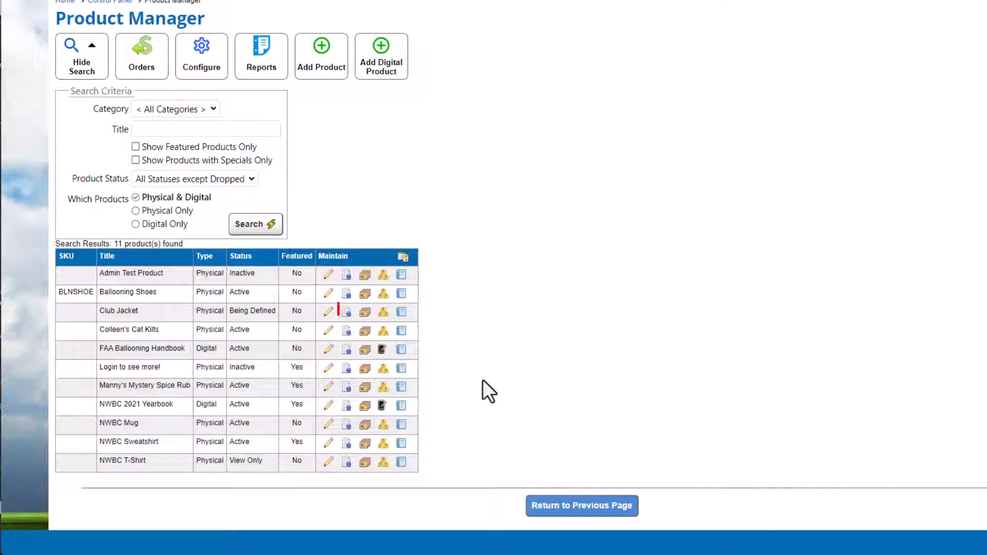
{"action": "left_click", "coordinate": [346, 313]}
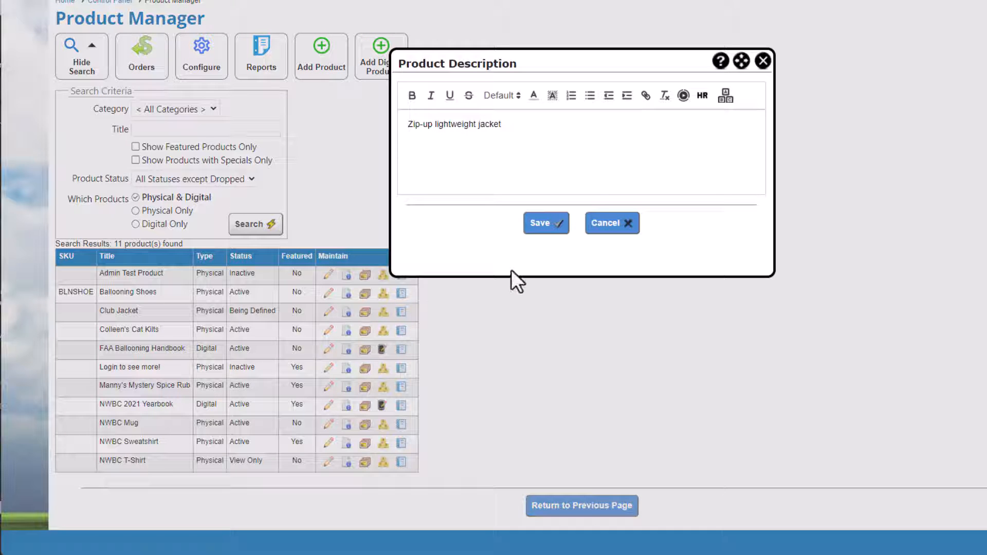
{"action": "key", "text": "Escape"}
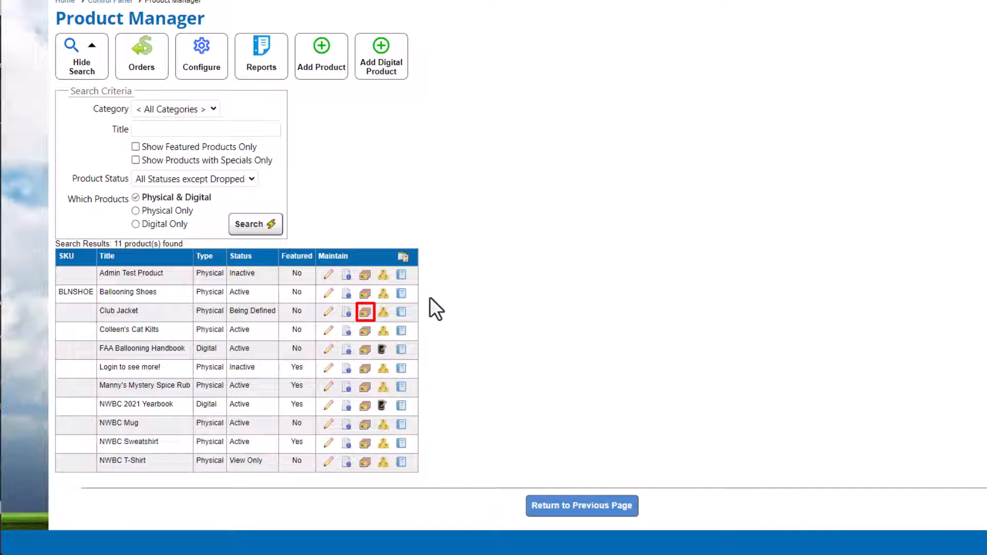
Step: Add two jacket photos captioned "Jacket" to the Club Jacket and make the single black jacket photo the main picture
{"action": "left_click", "coordinate": [365, 314]}
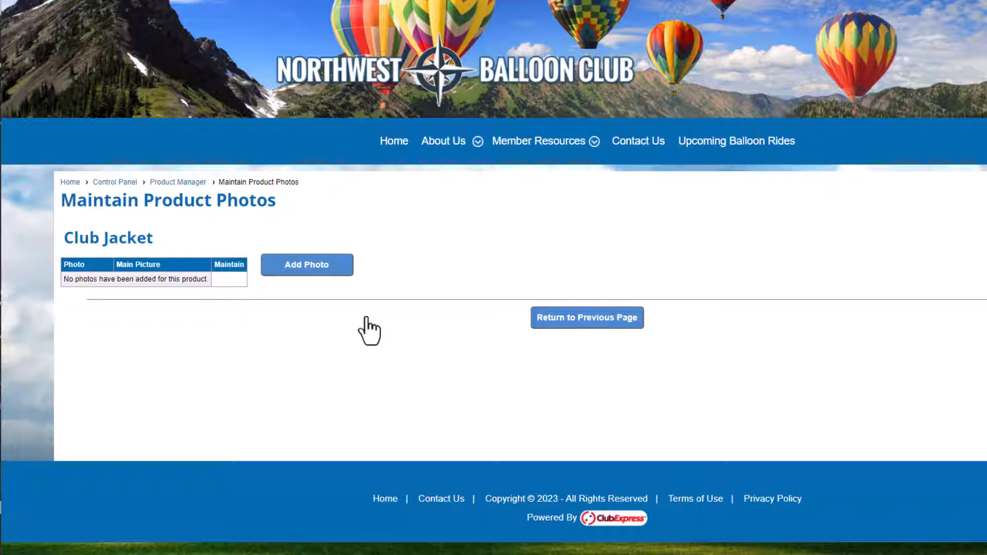
{"action": "left_click", "coordinate": [343, 273]}
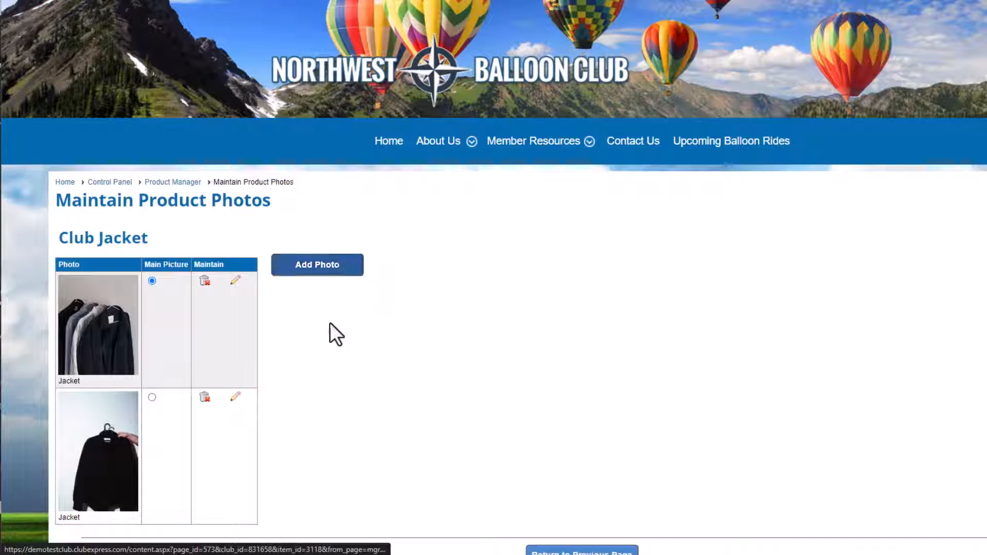
{"action": "left_click", "coordinate": [152, 397]}
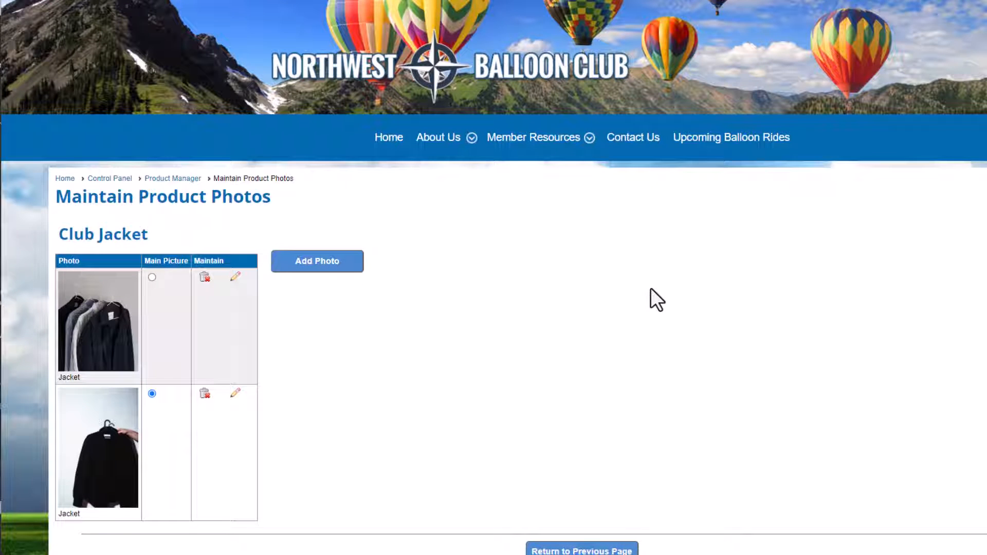
{"action": "scroll", "coordinate": [638, 334], "scroll_direction": "down", "scroll_amount": 3}
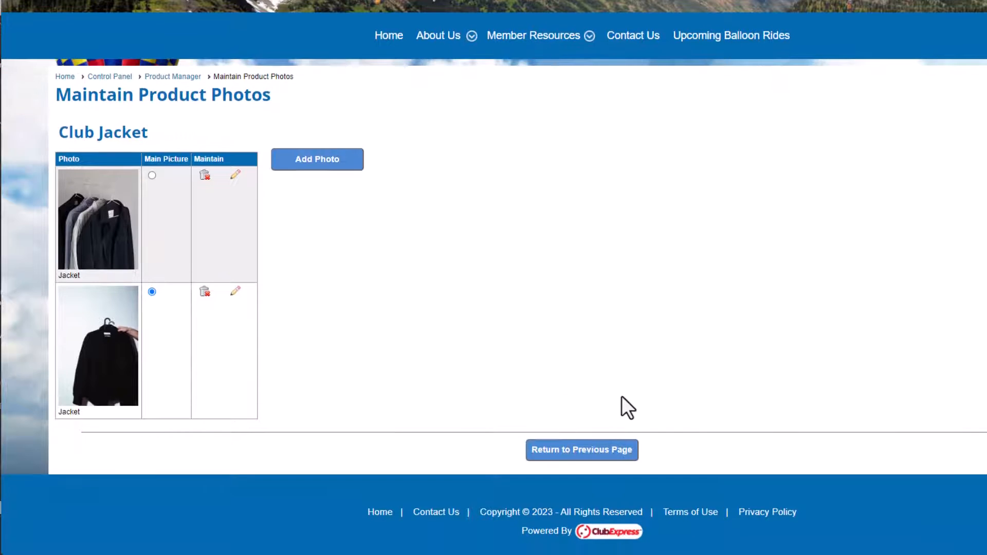
Step: Start a Club Jacket inventory item in size XS, Black, weighing 14 ounces, with quantity 20, reorder point 5 and cost US$6.99
{"action": "left_click", "coordinate": [599, 452]}
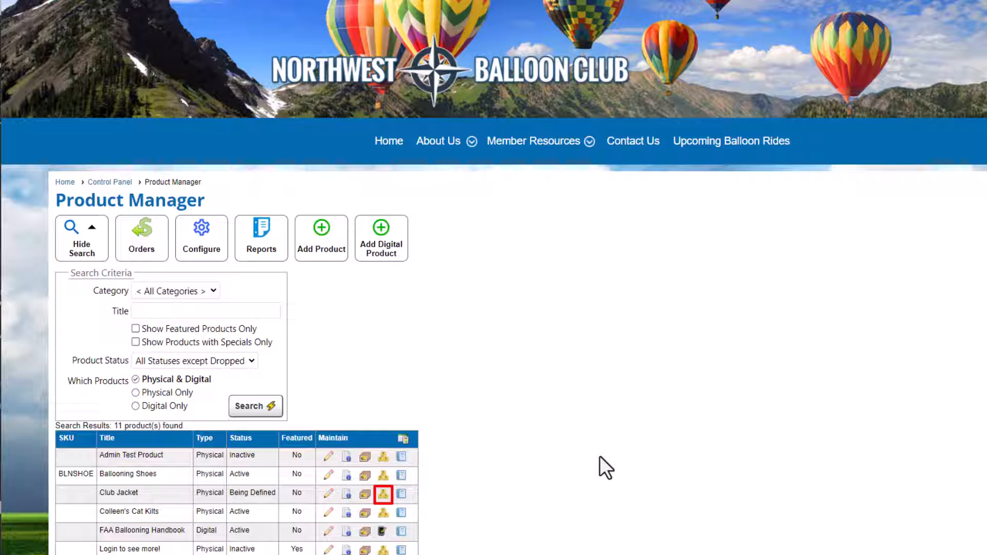
{"action": "left_click", "coordinate": [383, 494]}
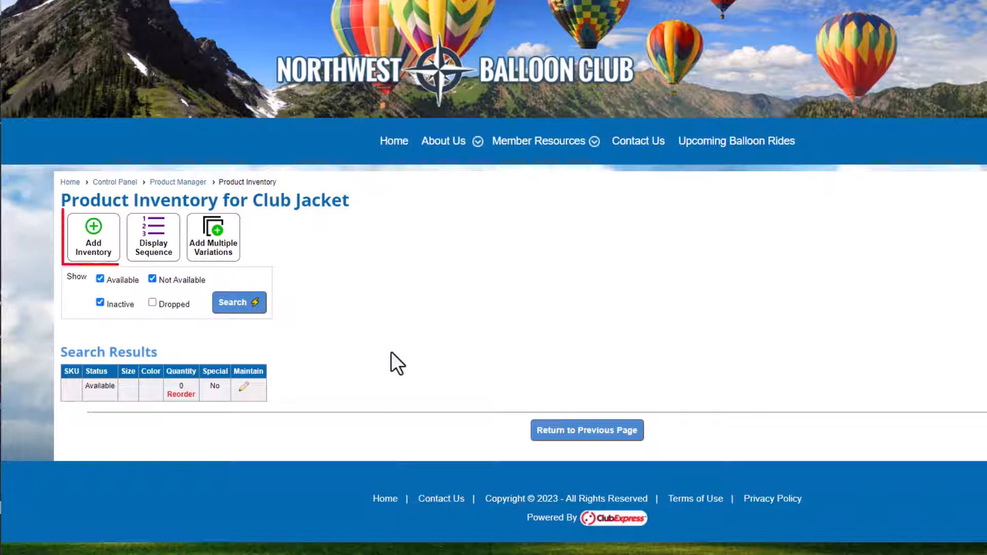
{"action": "left_click", "coordinate": [97, 246]}
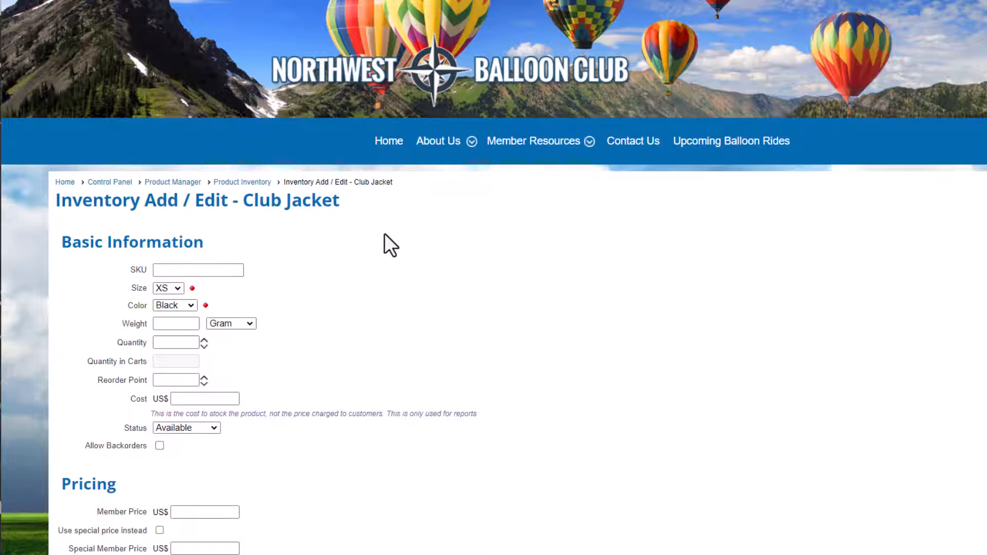
{"action": "scroll", "coordinate": [384, 233], "scroll_direction": "down", "scroll_amount": 3}
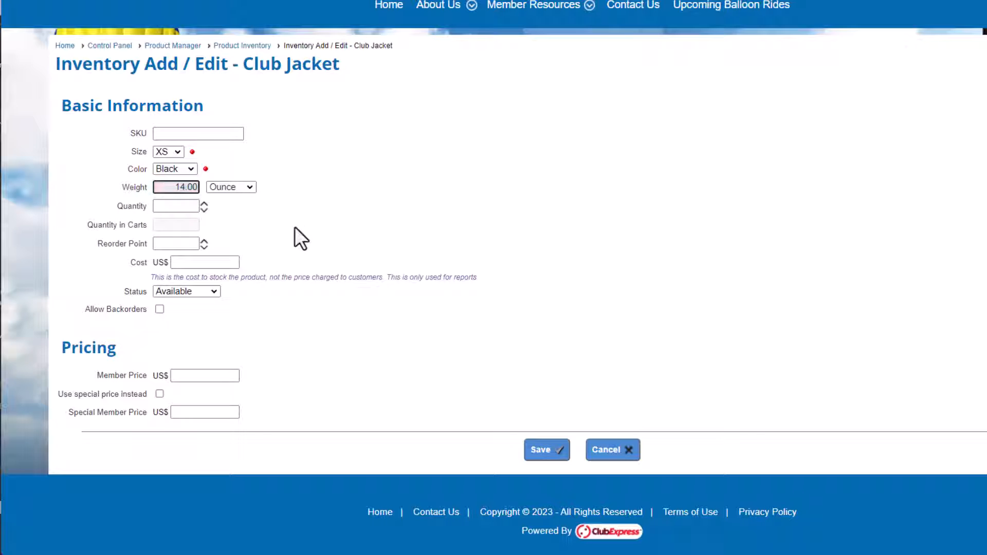
{"action": "left_click", "coordinate": [173, 208]}
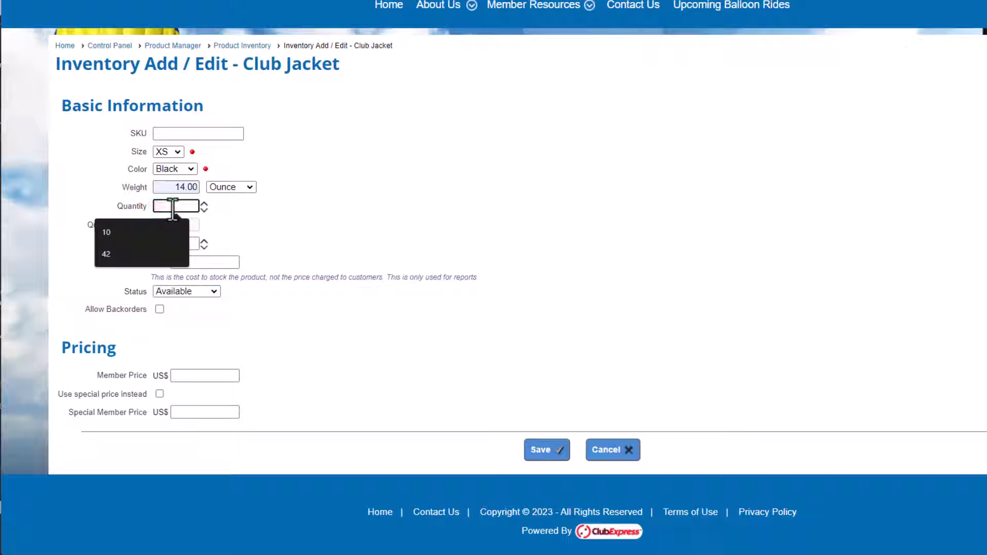
{"action": "type", "text": "20"}
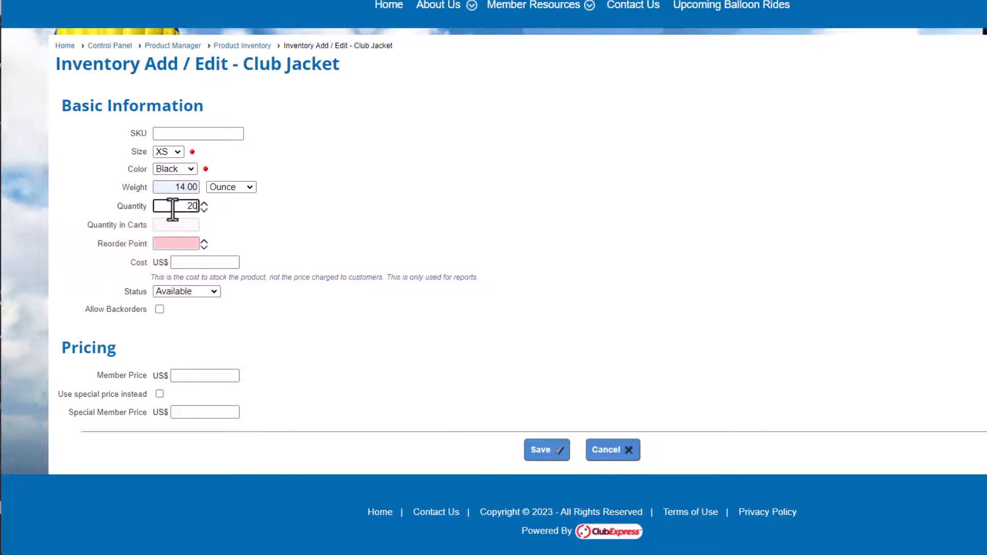
{"action": "left_click", "coordinate": [191, 243]}
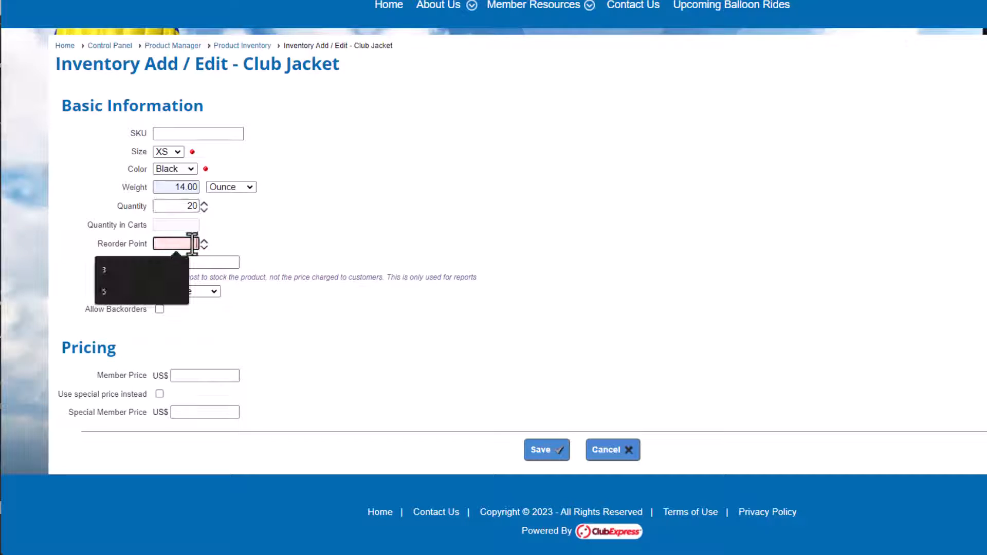
{"action": "type", "text": "5"}
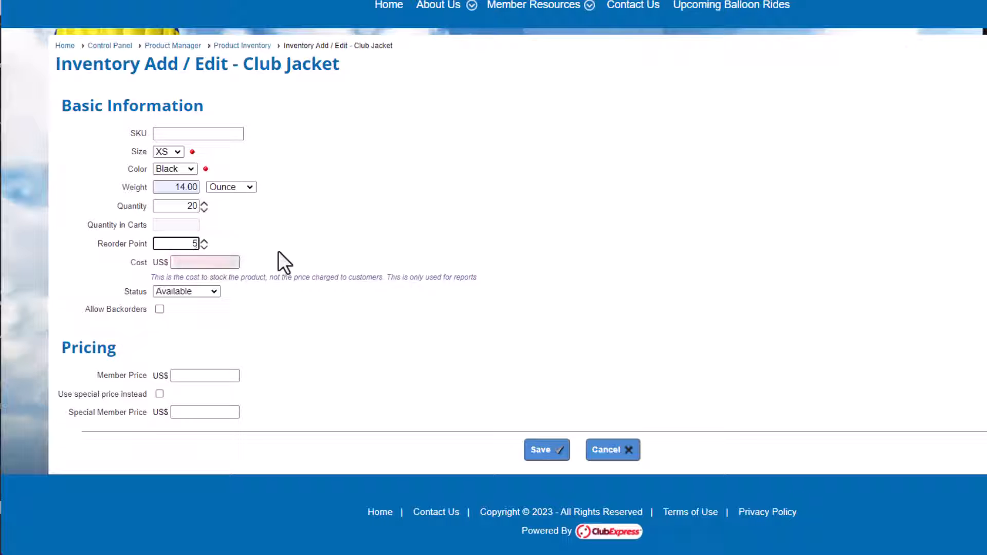
{"action": "left_click", "coordinate": [226, 262]}
{"action": "type", "text": "6.99"}
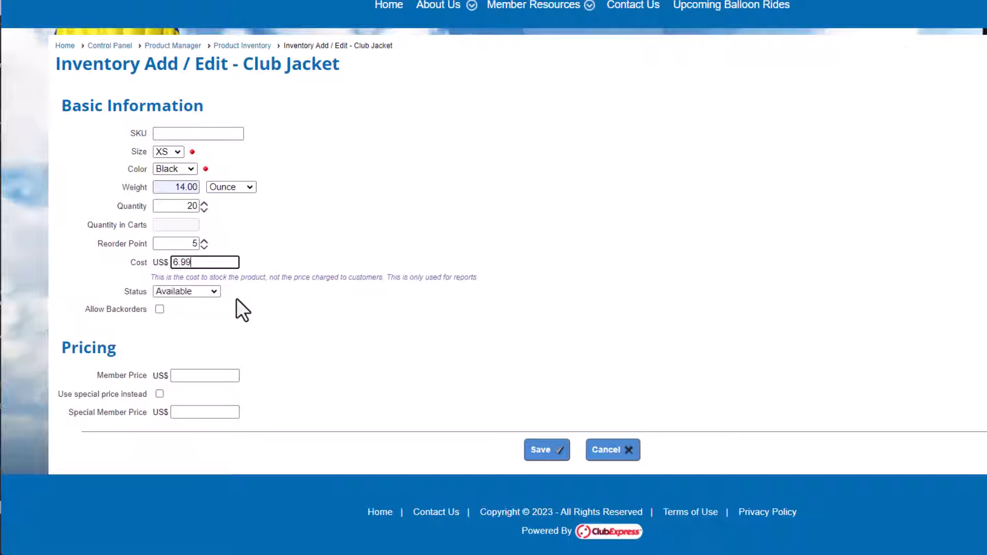
Step: Keep the inventory item's status as Available, set its member price to US$35.00 and save it
{"action": "left_click", "coordinate": [207, 292]}
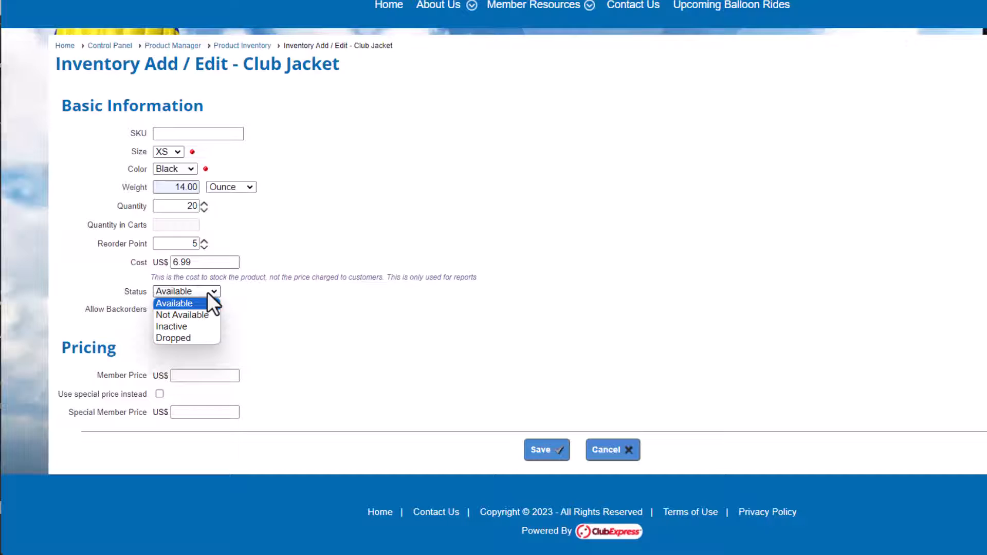
{"action": "left_click", "coordinate": [208, 292]}
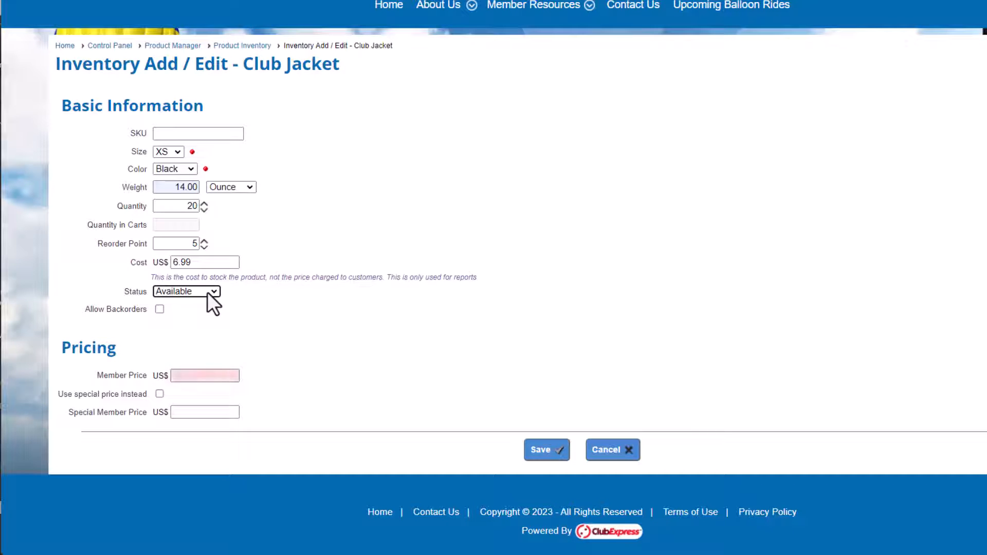
{"action": "left_click", "coordinate": [220, 375]}
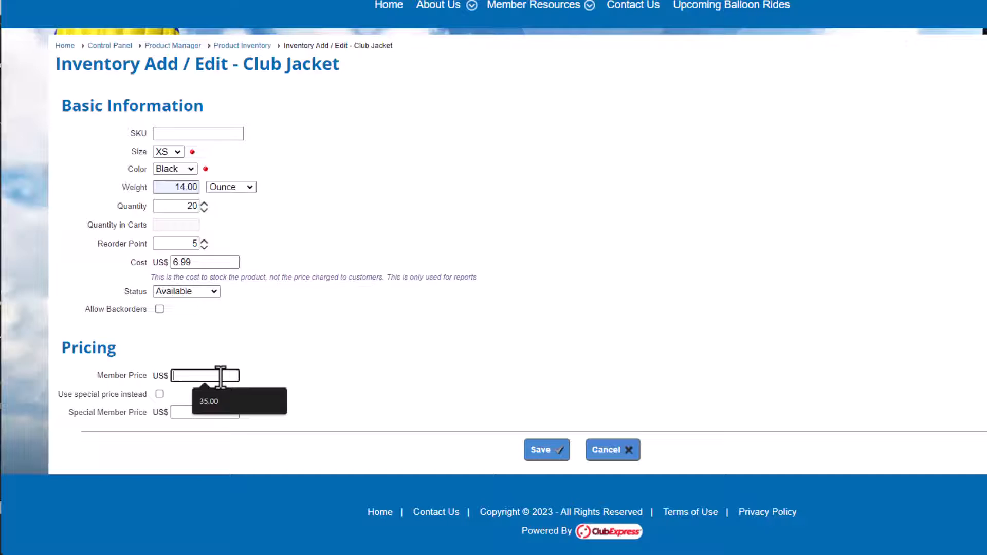
{"action": "left_click", "coordinate": [225, 404]}
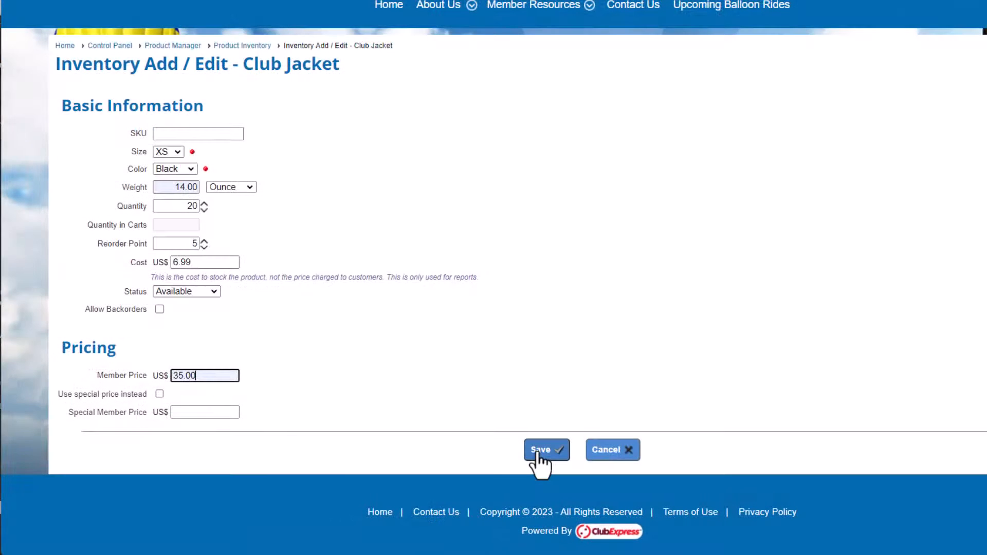
{"action": "left_click", "coordinate": [537, 452]}
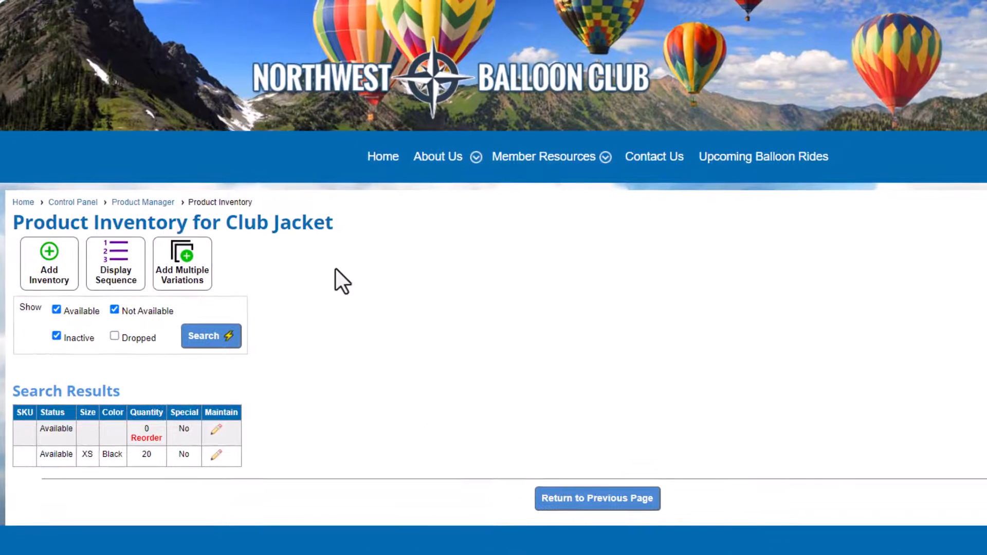
Step: Add multiple Club Jacket inventory variations for sizes S and M in Black and Blue, with the status Available
{"action": "left_click", "coordinate": [203, 273]}
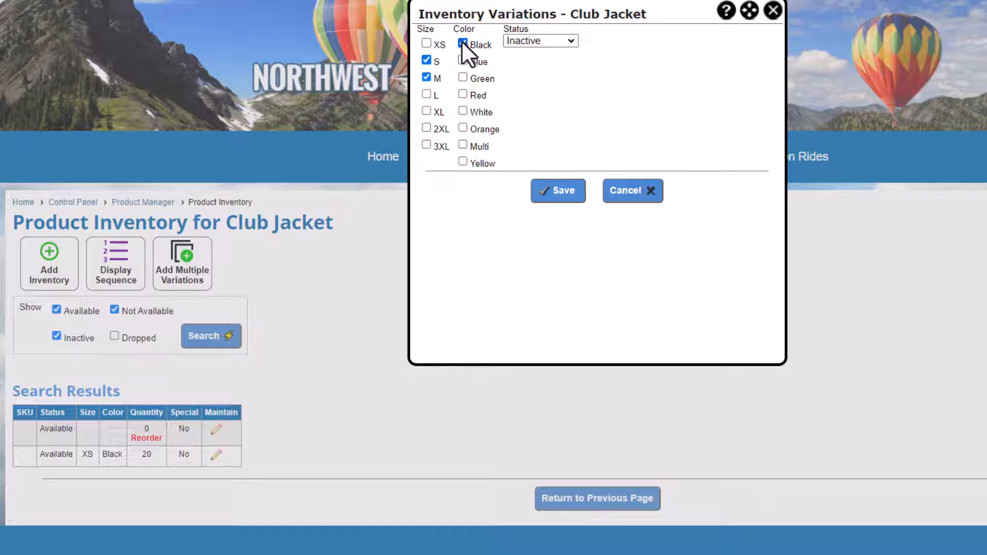
{"action": "left_click", "coordinate": [531, 45]}
{"action": "left_click", "coordinate": [533, 56]}
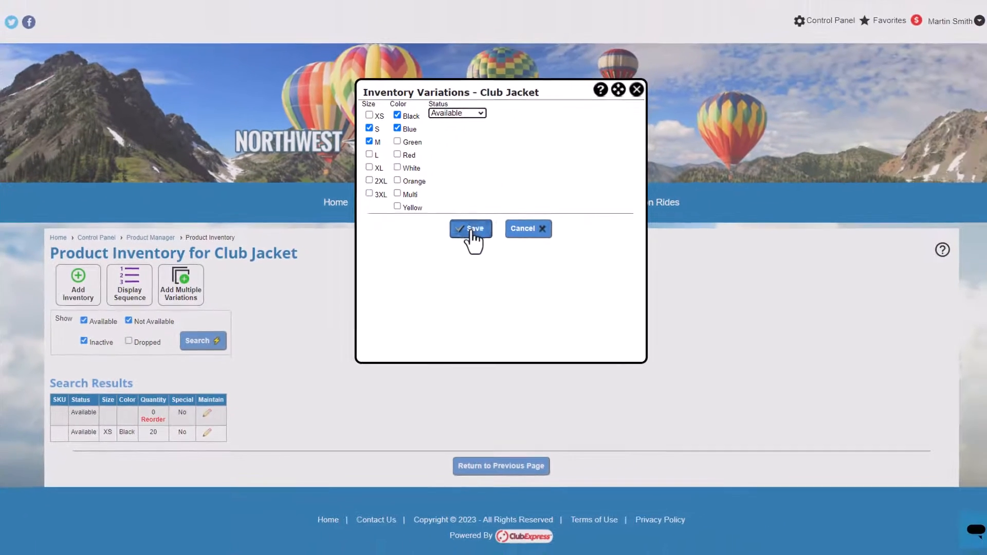
{"action": "left_click", "coordinate": [559, 194]}
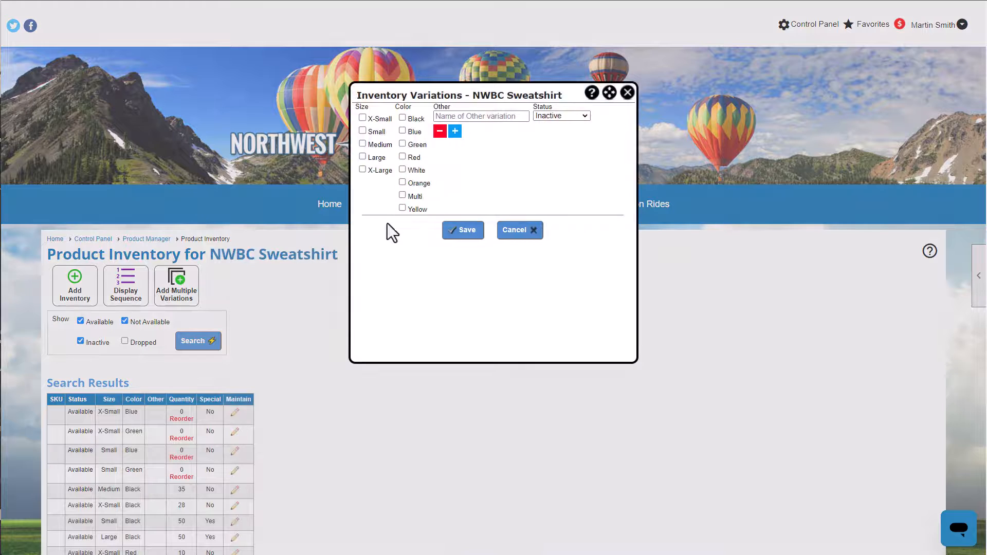
Step: Enter "Hooded" and "No Hood" as other variations in the NWBC Sweatshirt's inventory variations
{"action": "left_click", "coordinate": [495, 118]}
{"action": "type", "text": "Hooded"}
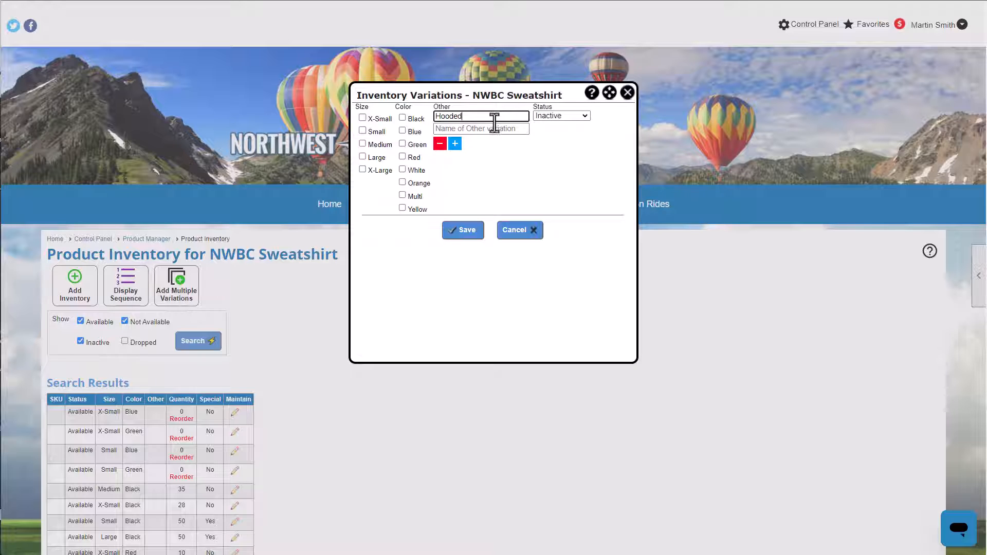
{"action": "left_click", "coordinate": [495, 129]}
{"action": "type", "text": "No Hood"}
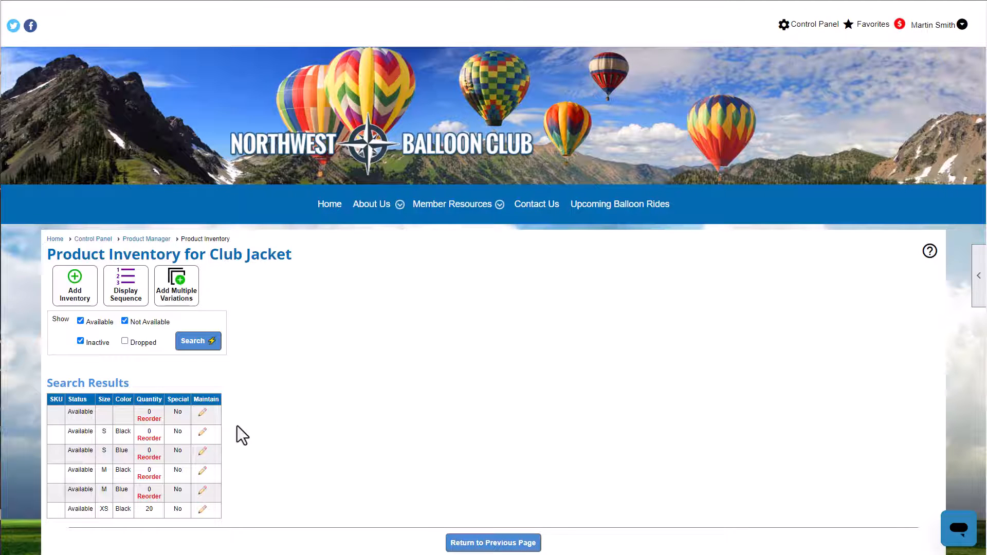
Step: Set the Club Jacket's S Black inventory item to quantity 20, reorder point 5 and cost US$6.99, and save it
{"action": "left_click", "coordinate": [203, 433]}
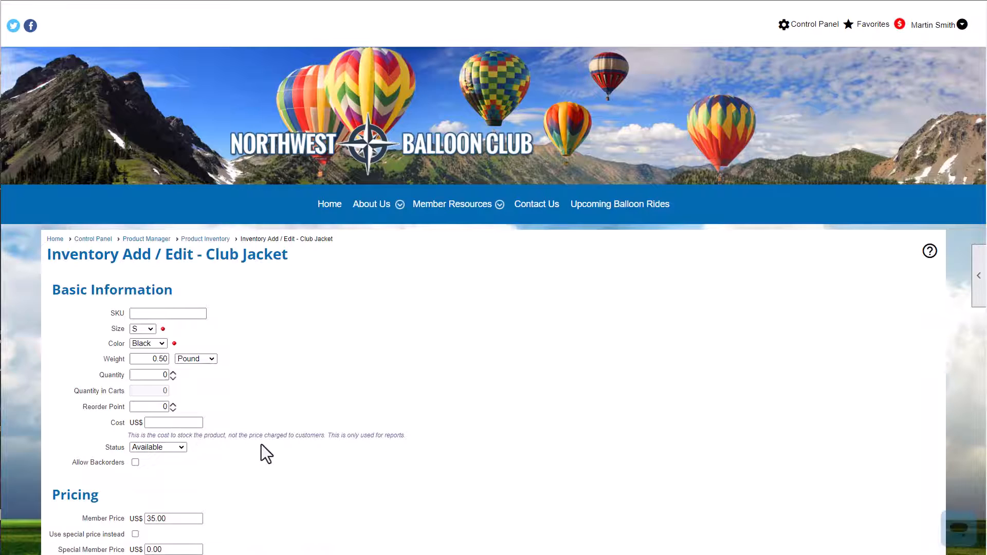
{"action": "scroll", "coordinate": [269, 445], "scroll_direction": "down", "scroll_amount": 3}
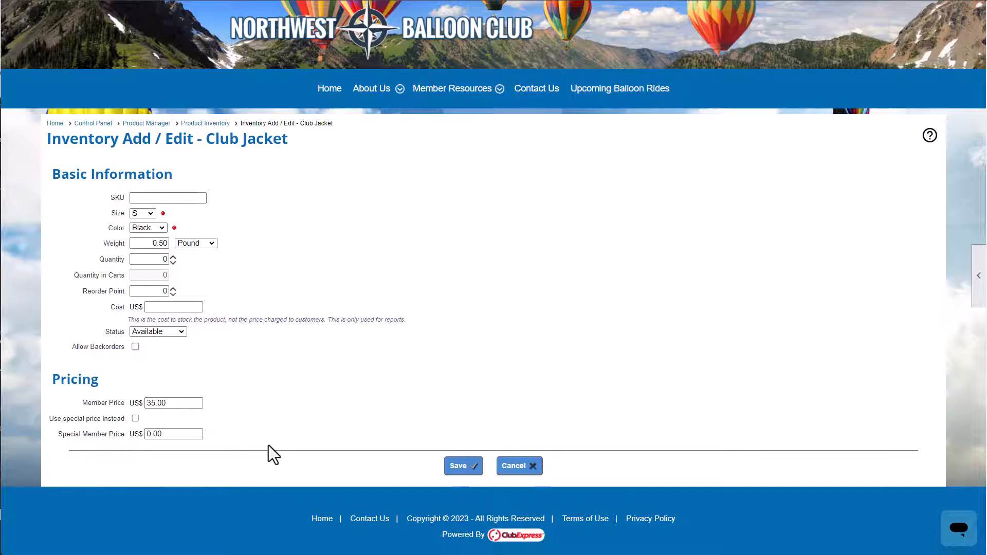
{"action": "left_click", "coordinate": [165, 260]}
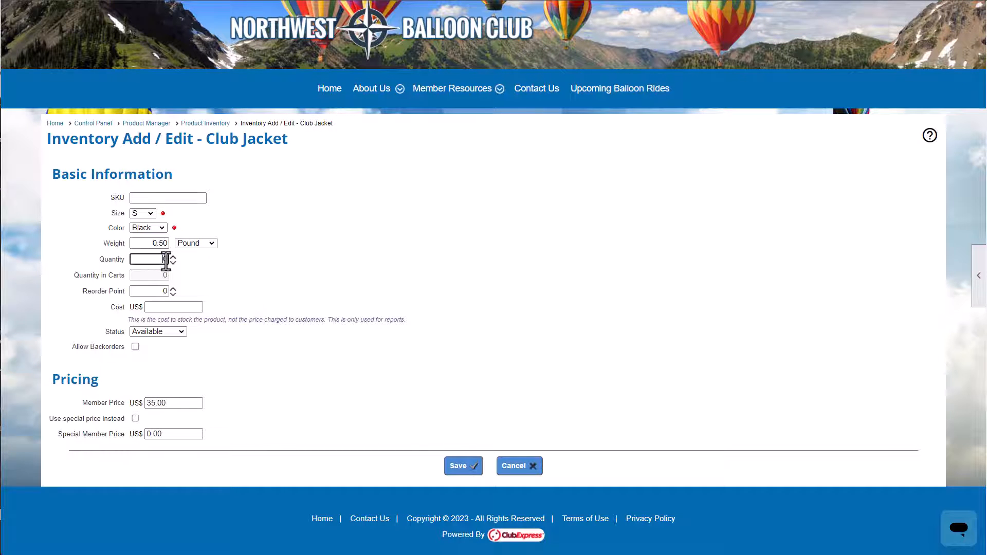
{"action": "type", "text": "20"}
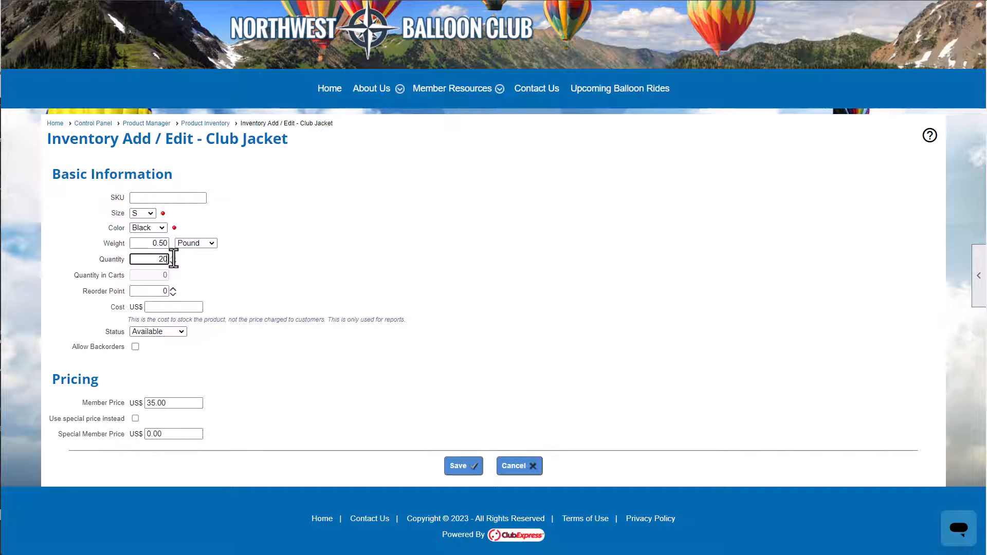
{"action": "double_click", "coordinate": [160, 290]}
{"action": "type", "text": "5"}
{"action": "left_click", "coordinate": [184, 308]}
{"action": "left_click", "coordinate": [190, 346]}
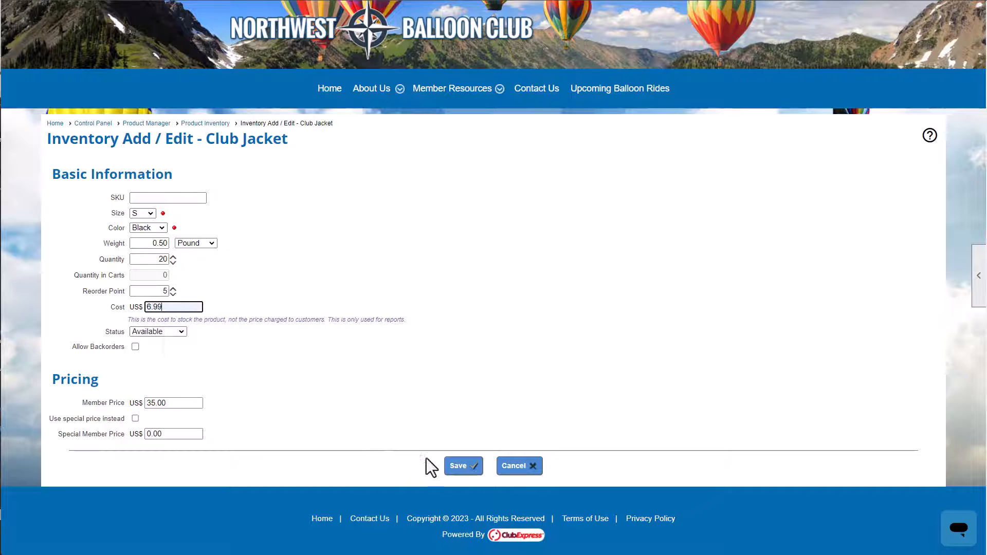
{"action": "left_click", "coordinate": [451, 467]}
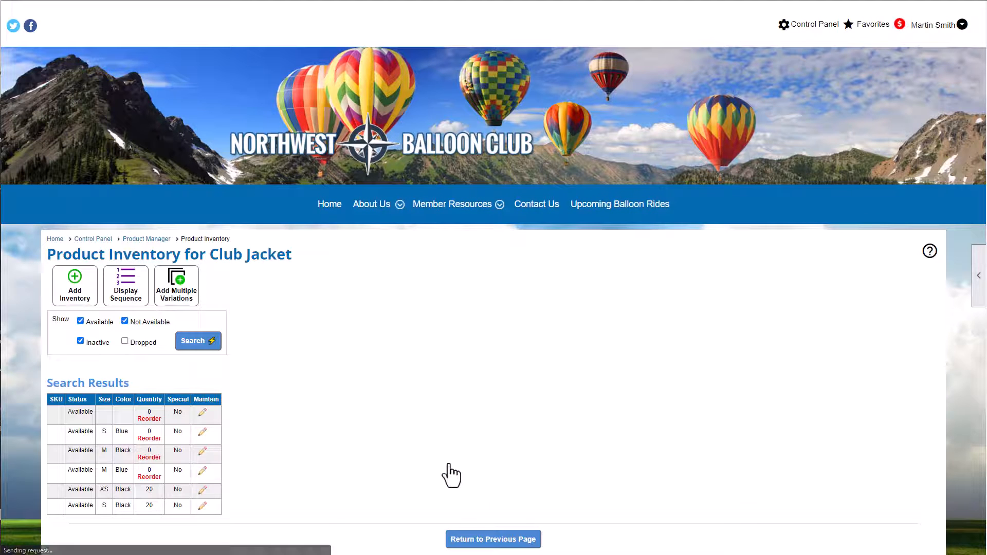
Step: Return to the product list, change the Club Jacket's status to Active and save the product
{"action": "left_click", "coordinate": [489, 544]}
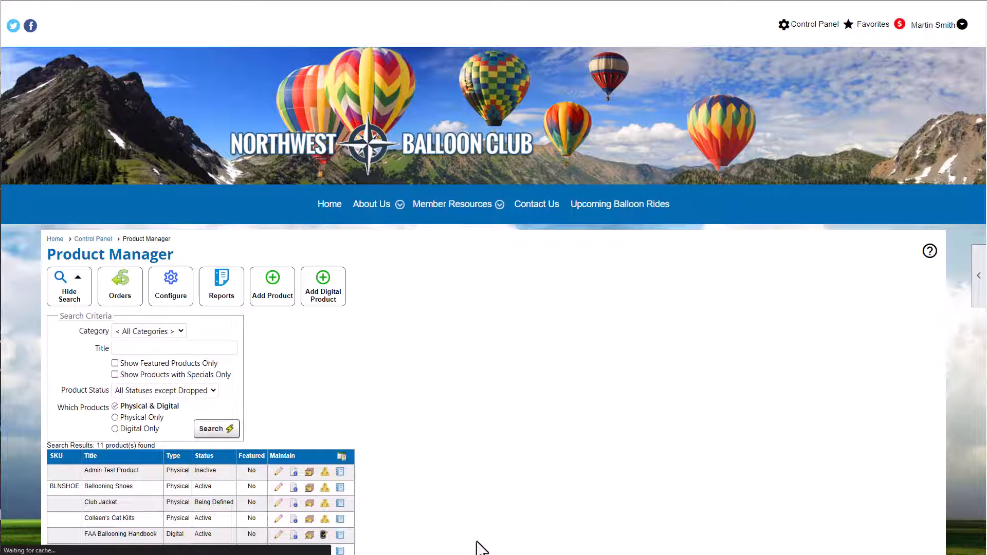
{"action": "scroll", "coordinate": [452, 502], "scroll_direction": "down", "scroll_amount": 3}
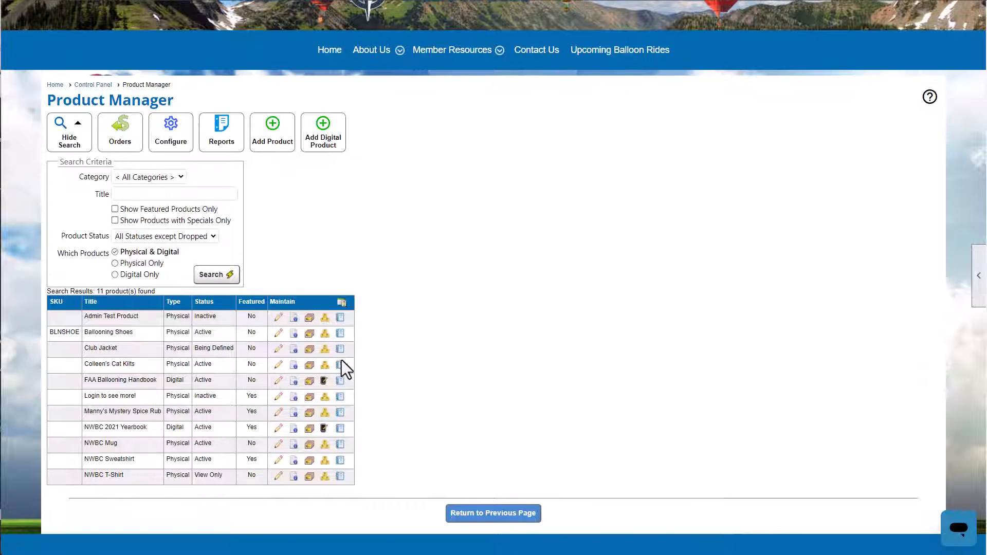
{"action": "left_click", "coordinate": [278, 349]}
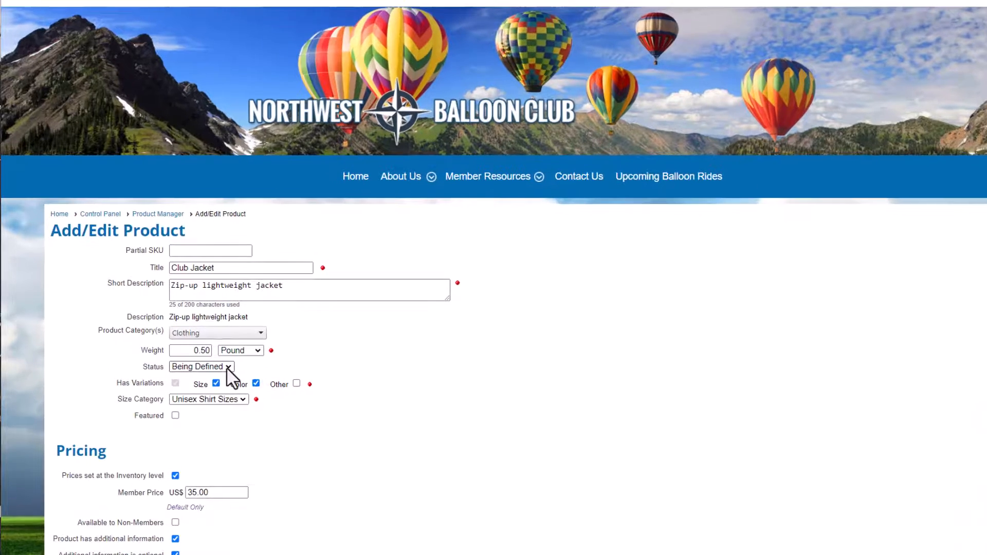
{"action": "left_click", "coordinate": [208, 377]}
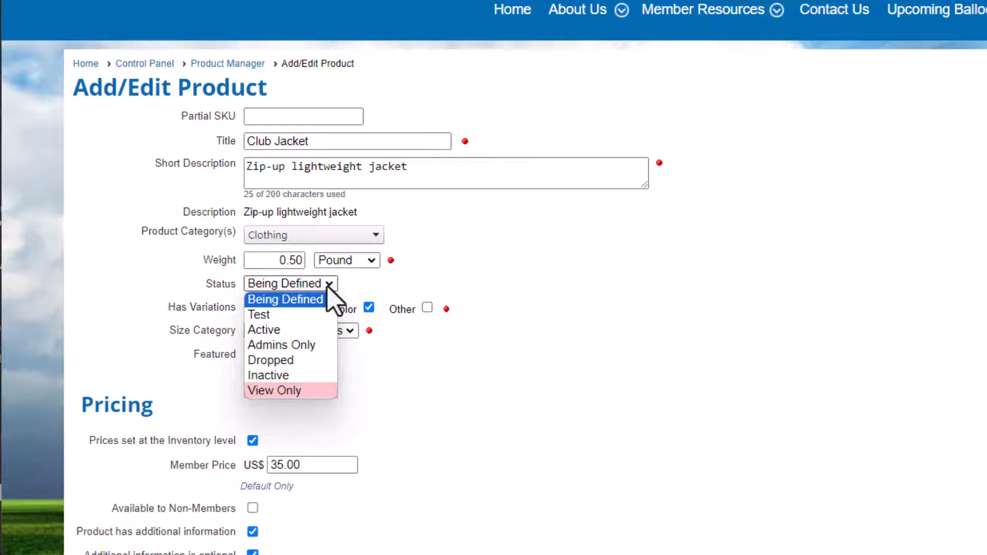
{"action": "left_click", "coordinate": [314, 330]}
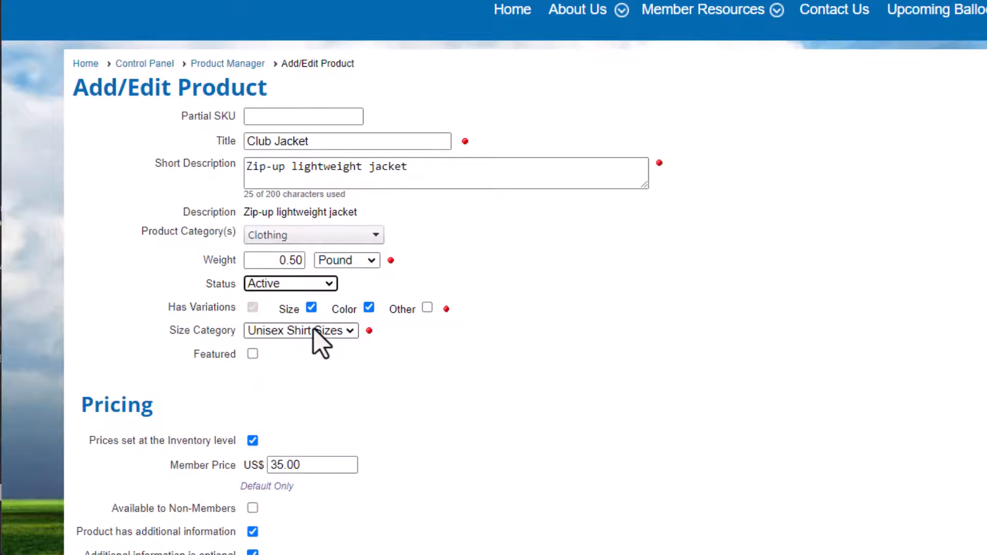
{"action": "scroll", "coordinate": [319, 340], "scroll_direction": "down", "scroll_amount": 8}
{"action": "left_click", "coordinate": [719, 418]}
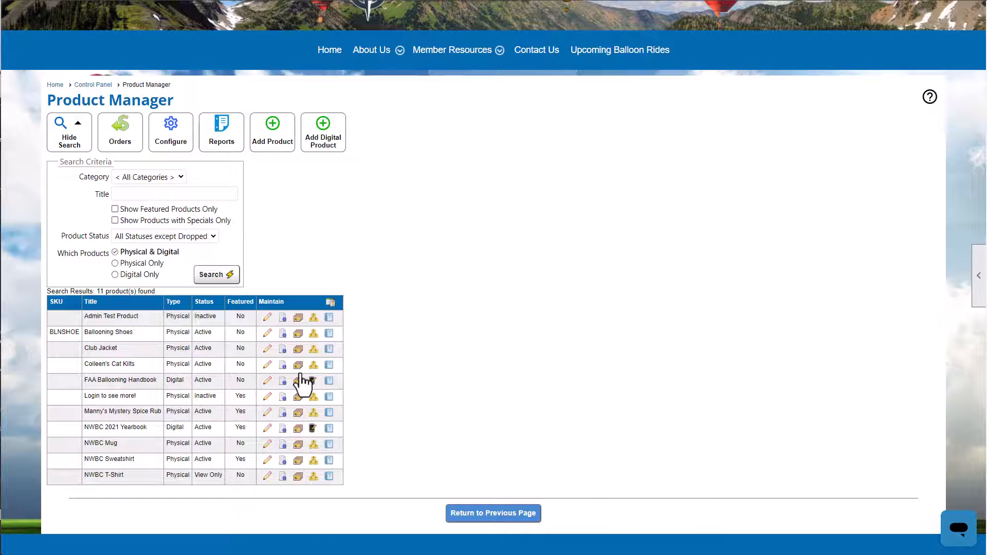
Step: Review the status options in the Club Jacket's product settings and return to the product list without changes
{"action": "left_click", "coordinate": [267, 350]}
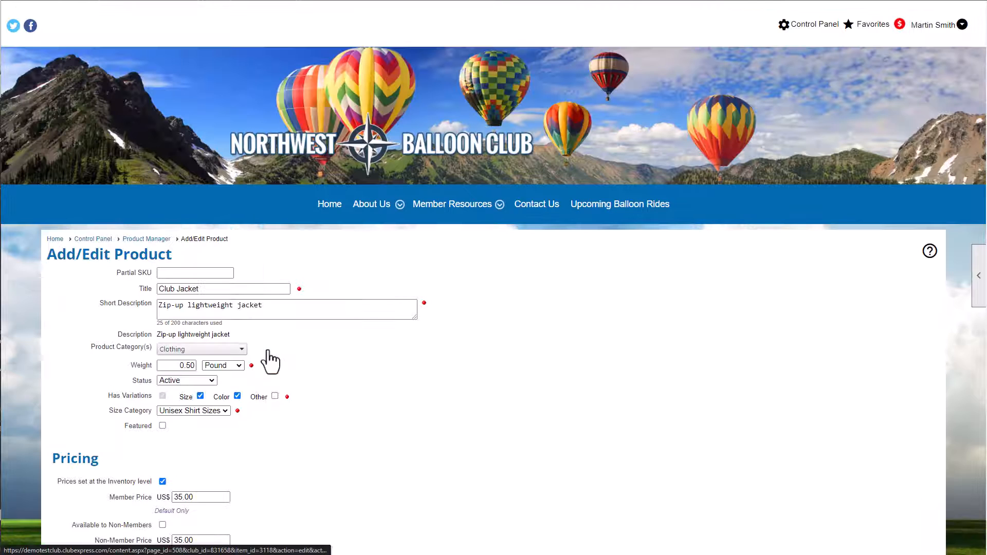
{"action": "left_click", "coordinate": [214, 381]}
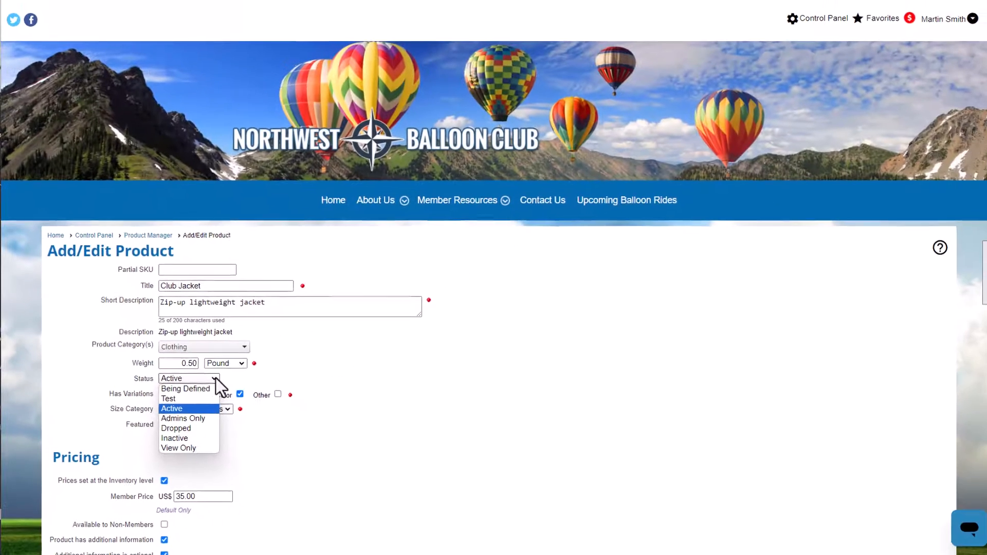
{"action": "left_click", "coordinate": [378, 384]}
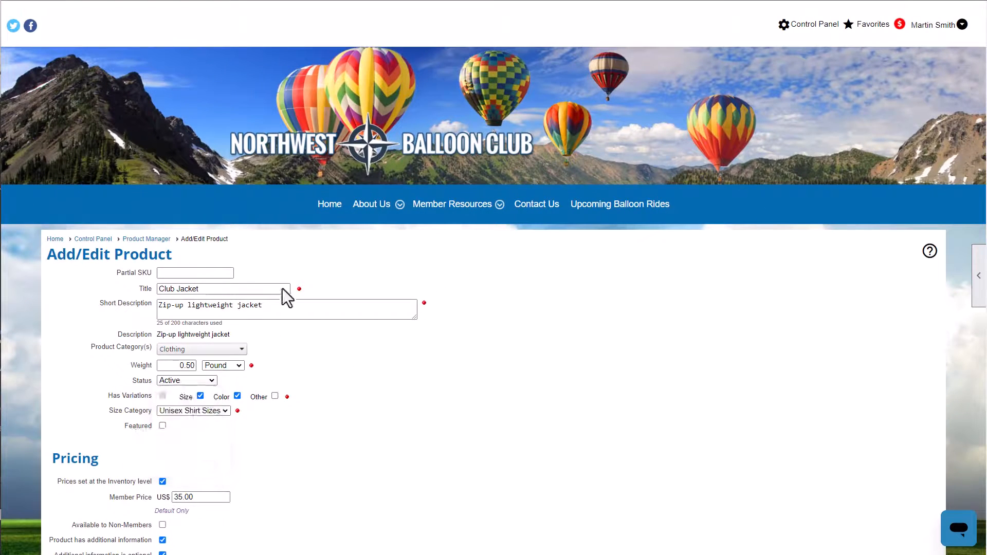
{"action": "left_click", "coordinate": [157, 240]}
{"action": "scroll", "coordinate": [367, 345], "scroll_direction": "down", "scroll_amount": 4}
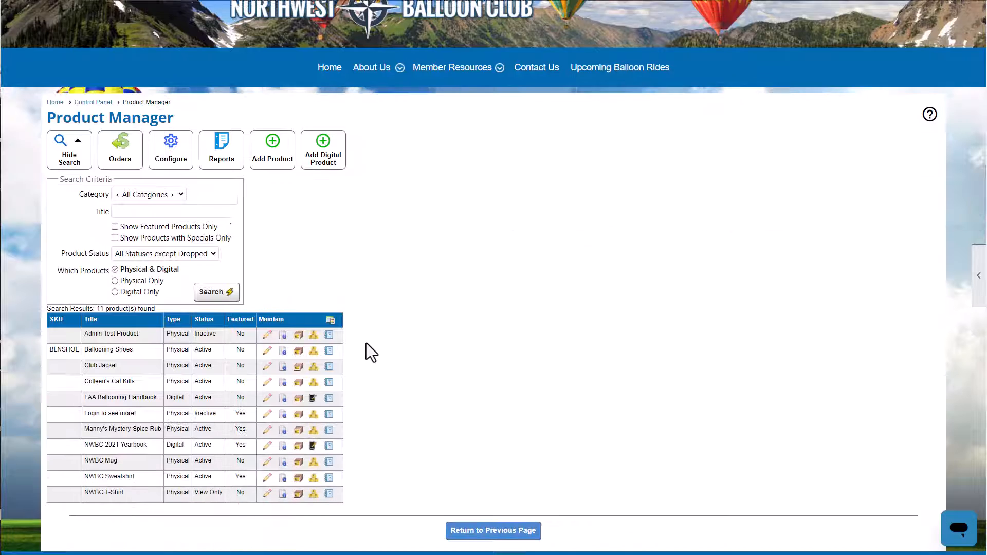
Step: Open the Club Jacket's XS Black inventory item and examine its status options
{"action": "left_click", "coordinate": [313, 302]}
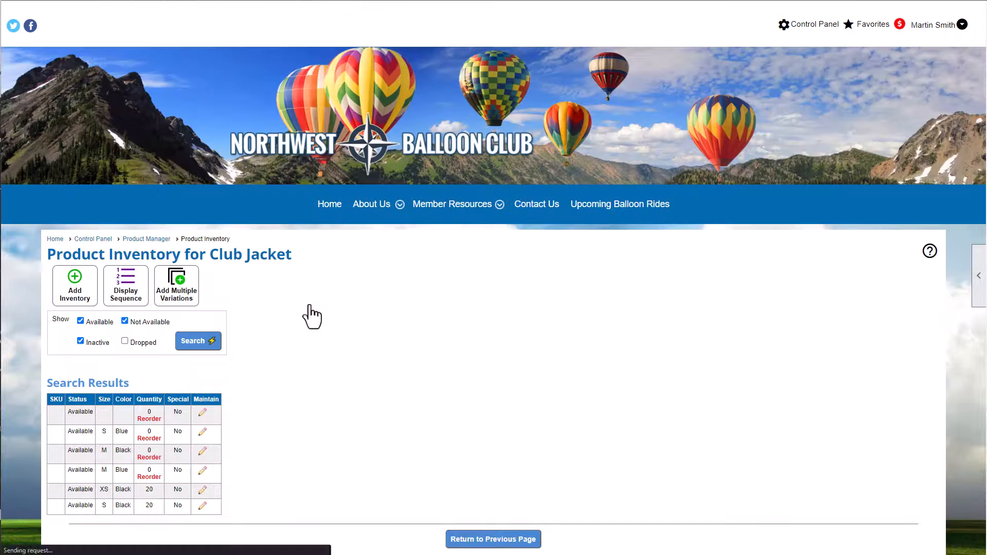
{"action": "left_click", "coordinate": [203, 490]}
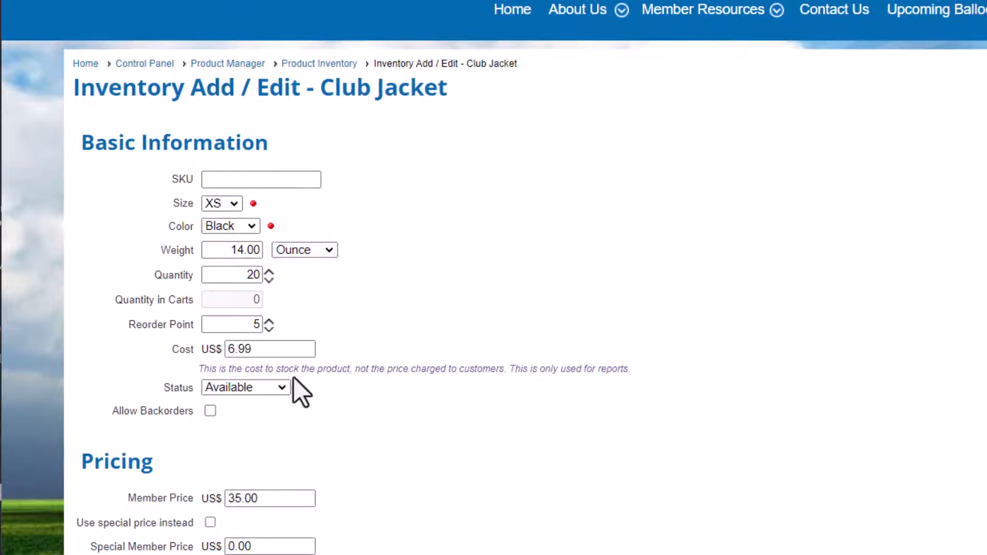
{"action": "left_click", "coordinate": [282, 388]}
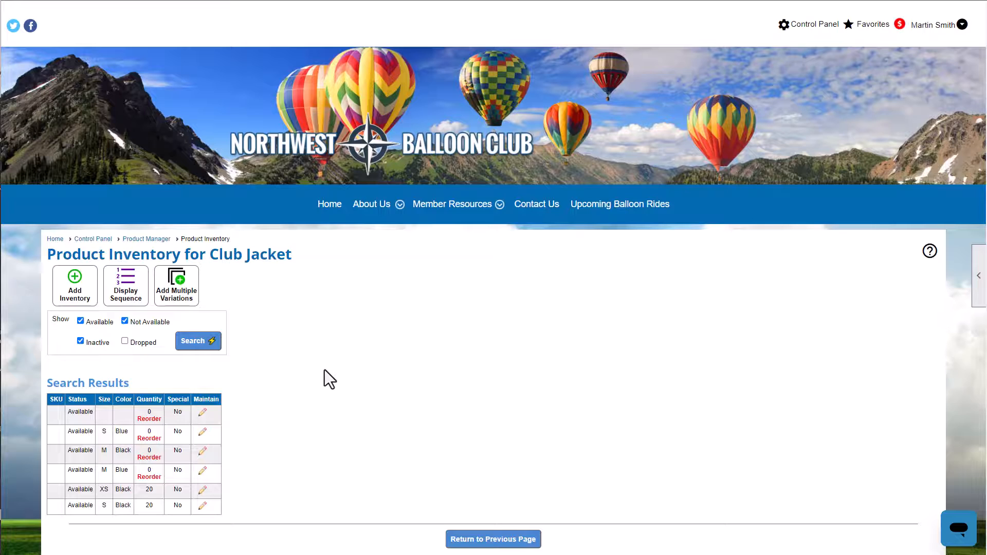
Step: Give the Club Jacket's XS Black inventory item a special member price of US$20.00, enable the special price and save the item
{"action": "left_click", "coordinate": [202, 490]}
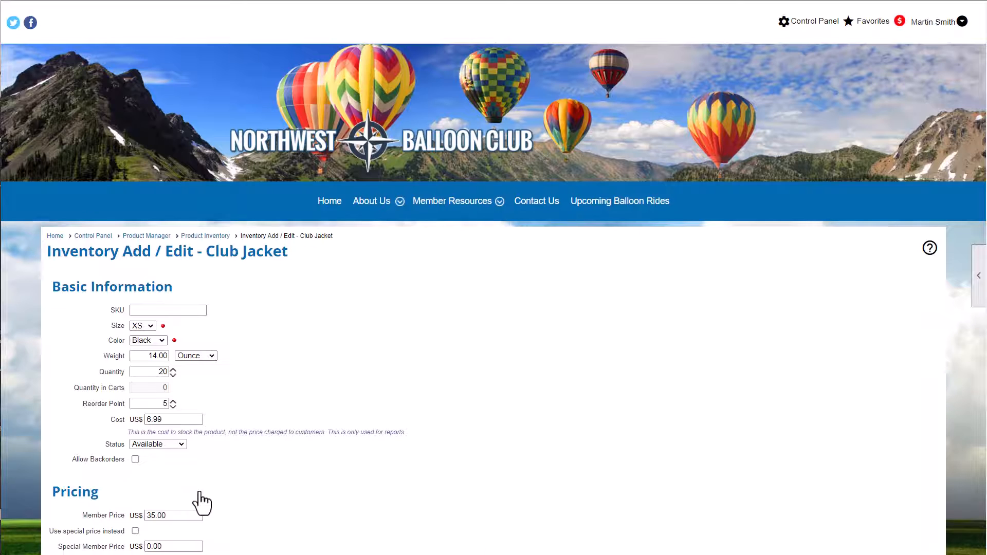
{"action": "scroll", "coordinate": [202, 503], "scroll_direction": "down", "scroll_amount": 3}
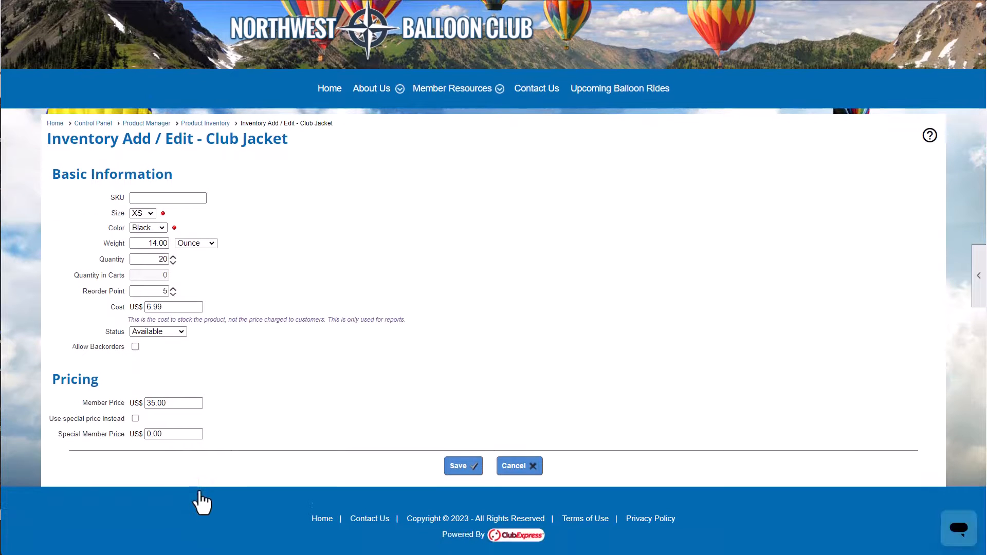
{"action": "left_click", "coordinate": [173, 434]}
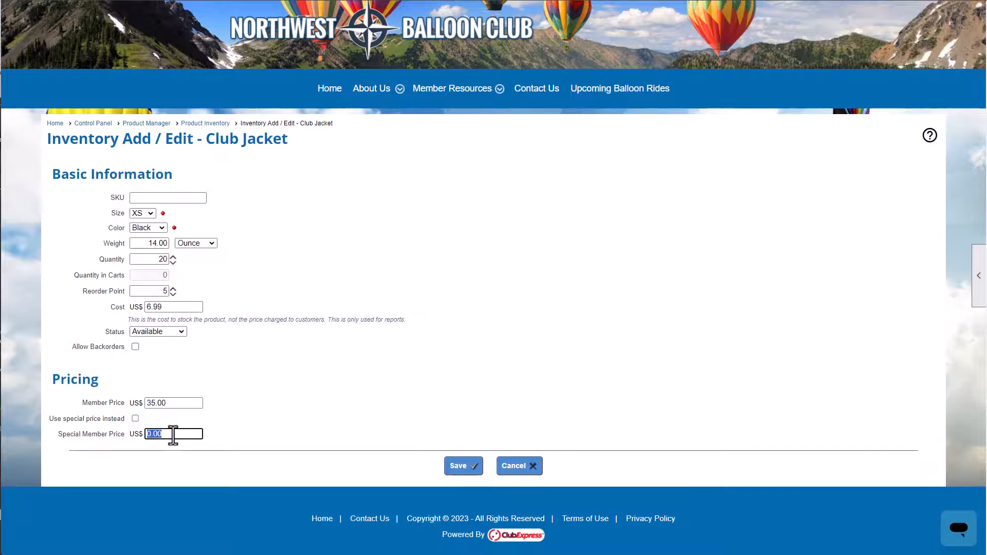
{"action": "type", "text": "20.00"}
{"action": "left_click", "coordinate": [136, 417]}
{"action": "left_click", "coordinate": [473, 468]}
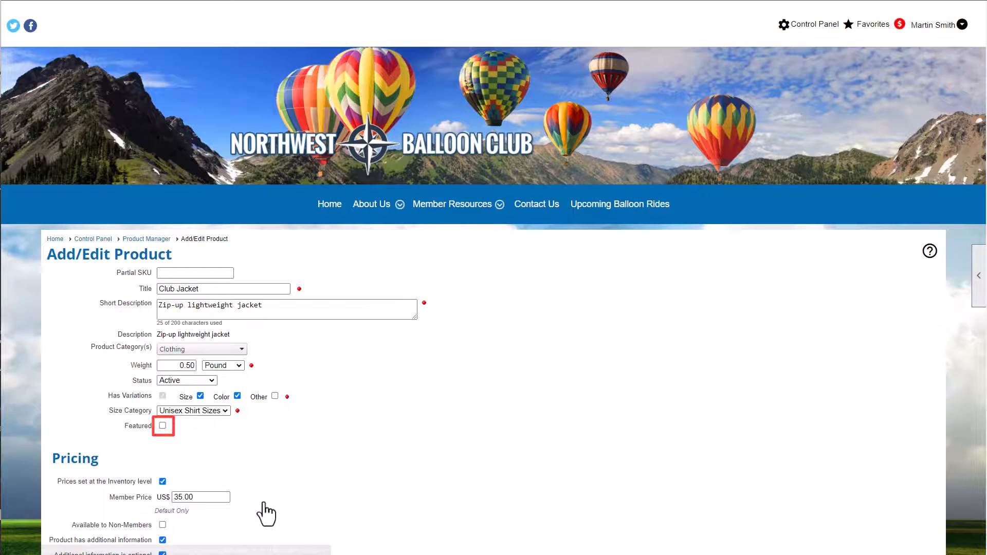
Step: Mark the Club Jacket as featured, then select the XS Black item in its inventory display sequence
{"action": "left_click", "coordinate": [162, 426]}
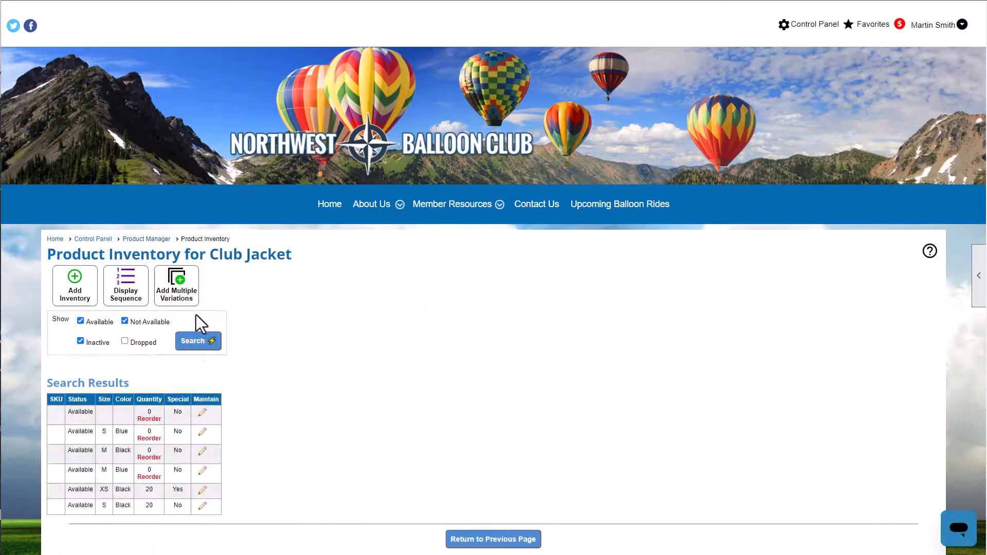
{"action": "left_click", "coordinate": [146, 302]}
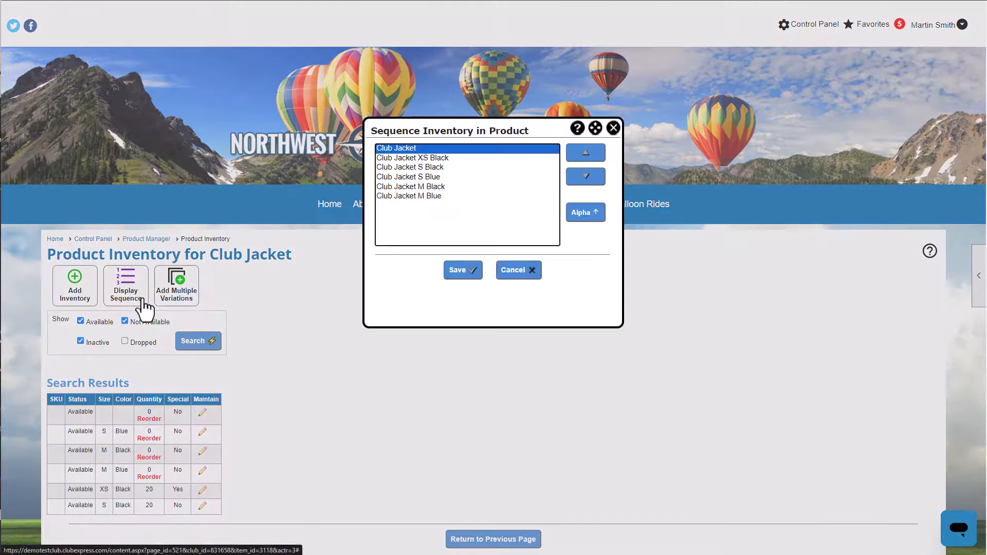
{"action": "left_click", "coordinate": [442, 159]}
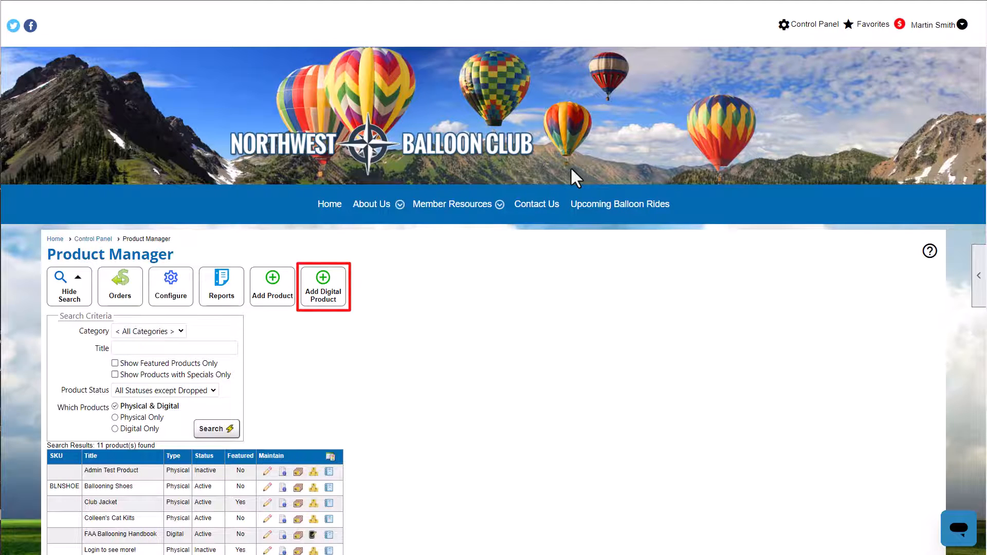
Step: Add and save digital product "2023 NWBC Cookbook", described "Recipes submitted from all our members!", in E-Books, with member price US$9.99 and non-member availability
{"action": "left_click", "coordinate": [334, 286]}
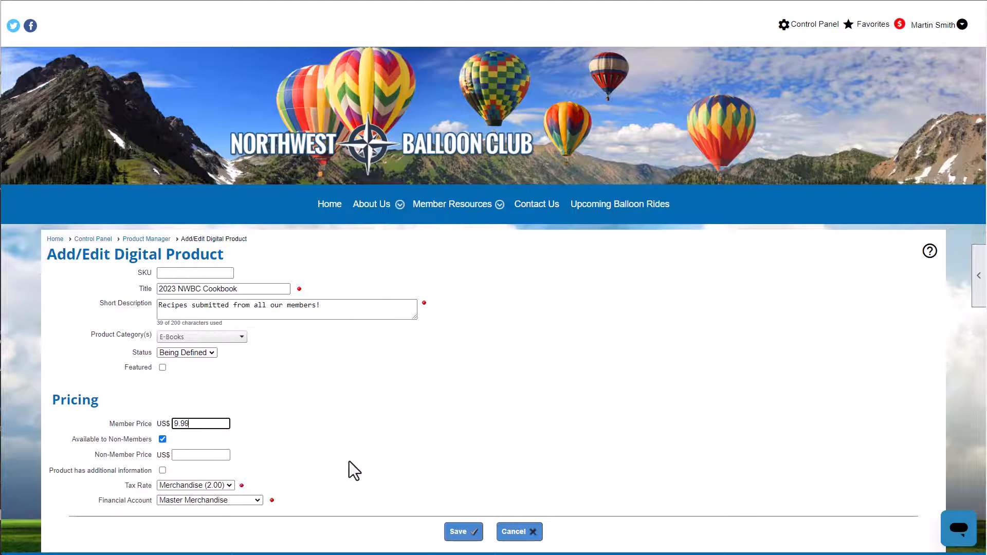
{"action": "left_click", "coordinate": [458, 531]}
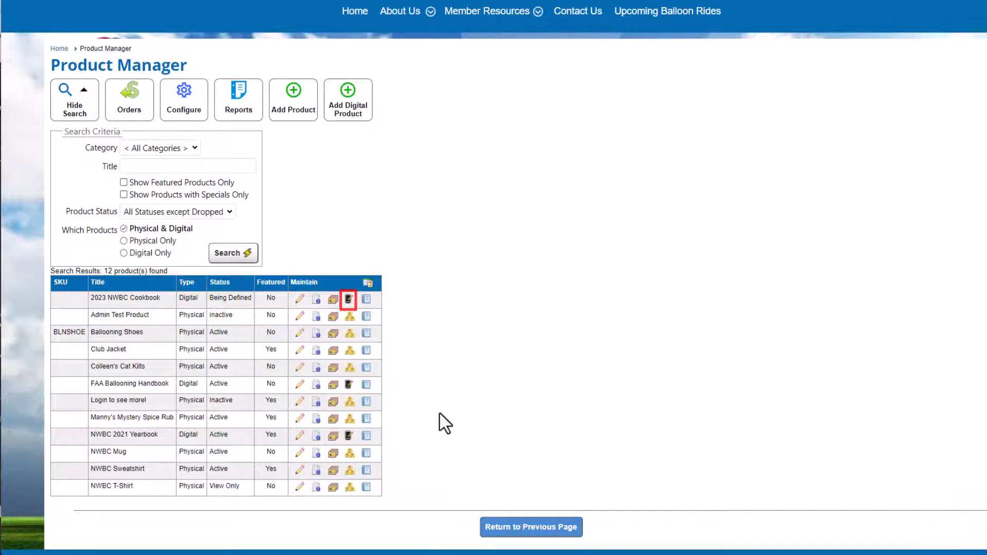
Step: Start adding a document to the 2023 NWBC Cookbook, choose the Digital Storefront Products folder and open its document choices
{"action": "left_click", "coordinate": [349, 303]}
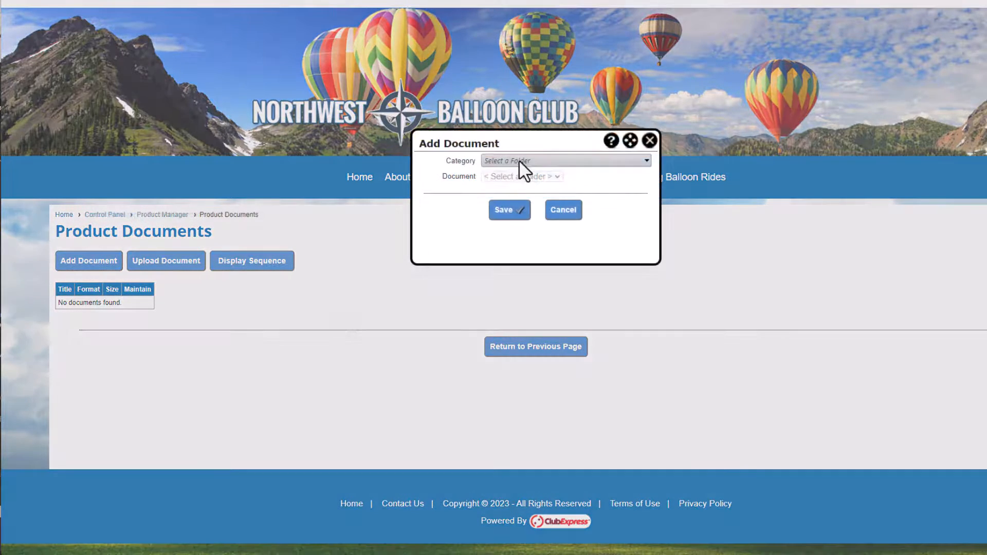
{"action": "left_click", "coordinate": [519, 160]}
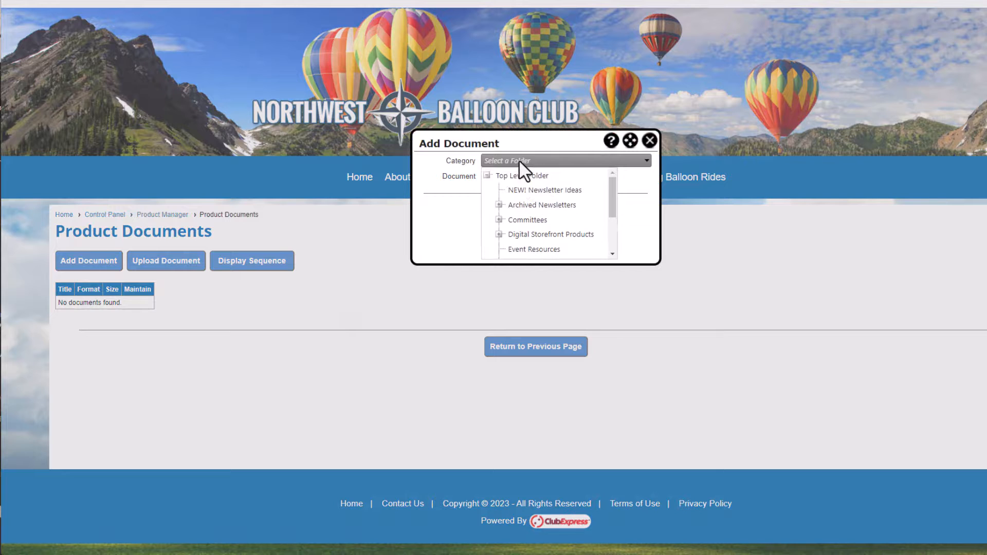
{"action": "left_click", "coordinate": [500, 234]}
{"action": "scroll", "coordinate": [503, 243], "scroll_direction": "down", "scroll_amount": 2}
{"action": "scroll", "coordinate": [541, 202], "scroll_direction": "up", "scroll_amount": 2}
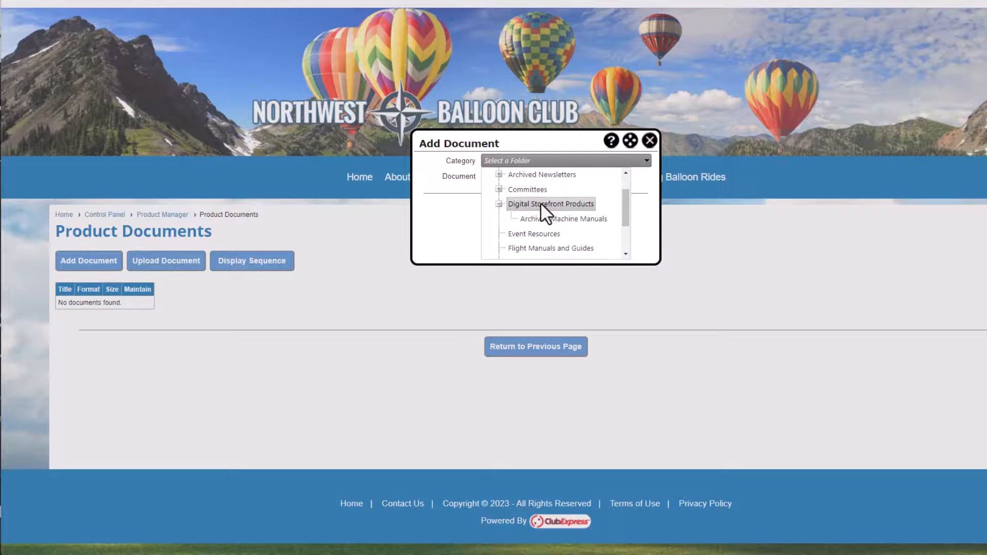
{"action": "left_click", "coordinate": [541, 202]}
{"action": "left_click", "coordinate": [547, 178]}
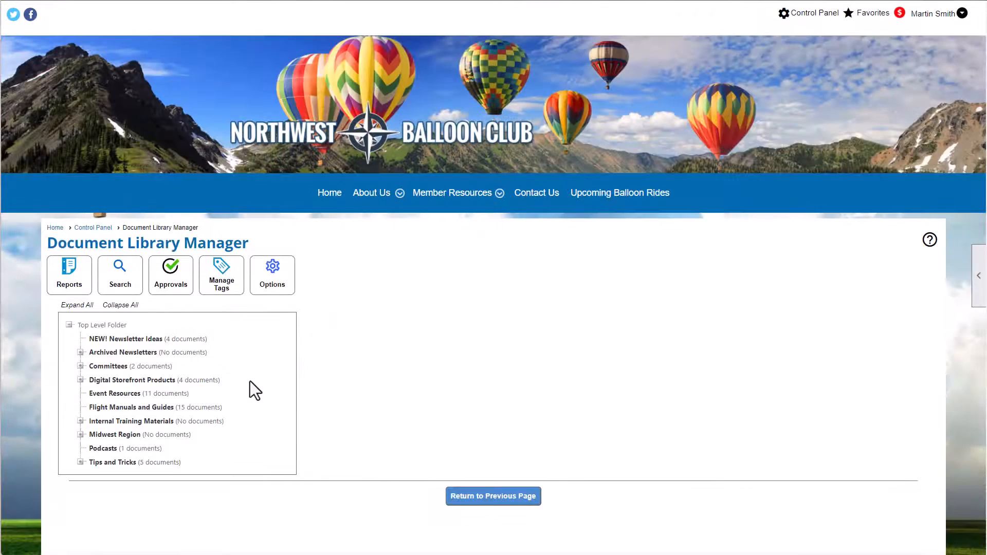
Step: Open the Digital Storefront Products folder for editing in the Document Library Manager
{"action": "left_click", "coordinate": [209, 381]}
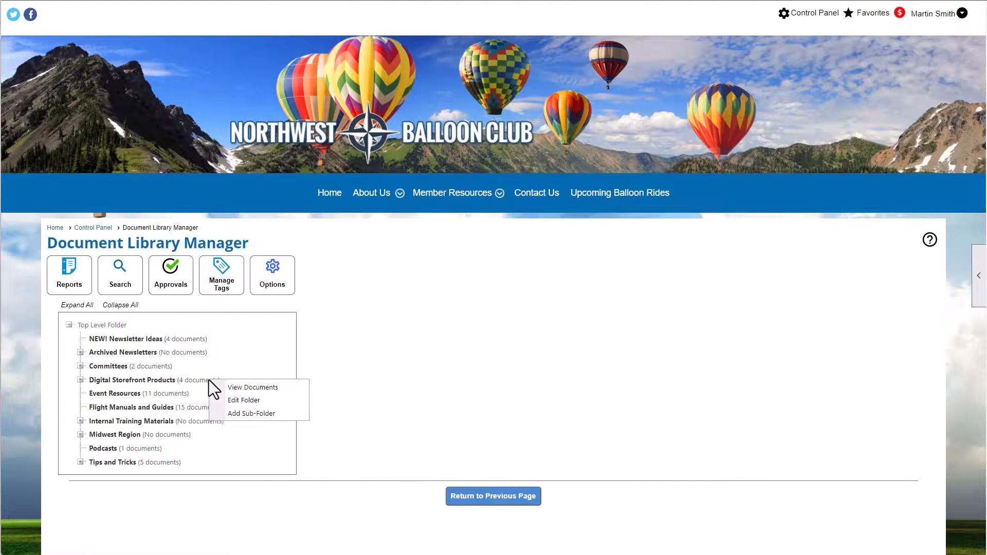
{"action": "left_click", "coordinate": [243, 400]}
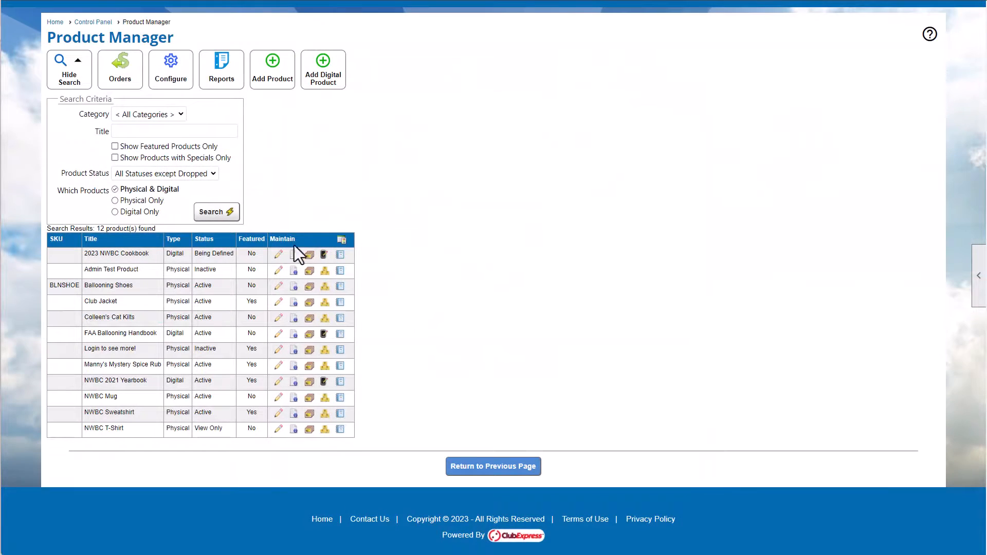
Step: Change the 2023 NWBC Cookbook's status to Active in its product settings
{"action": "left_click", "coordinate": [278, 256]}
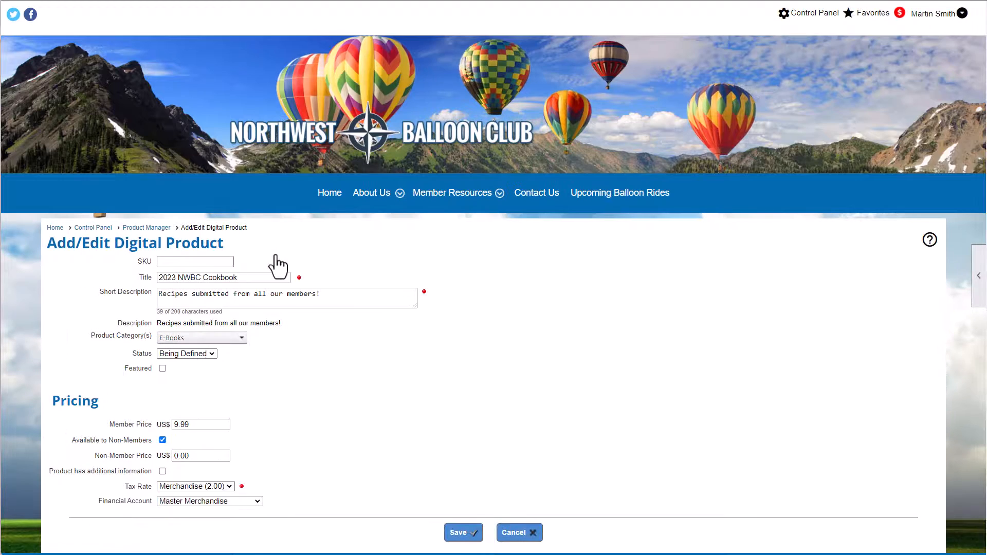
{"action": "left_click", "coordinate": [204, 355]}
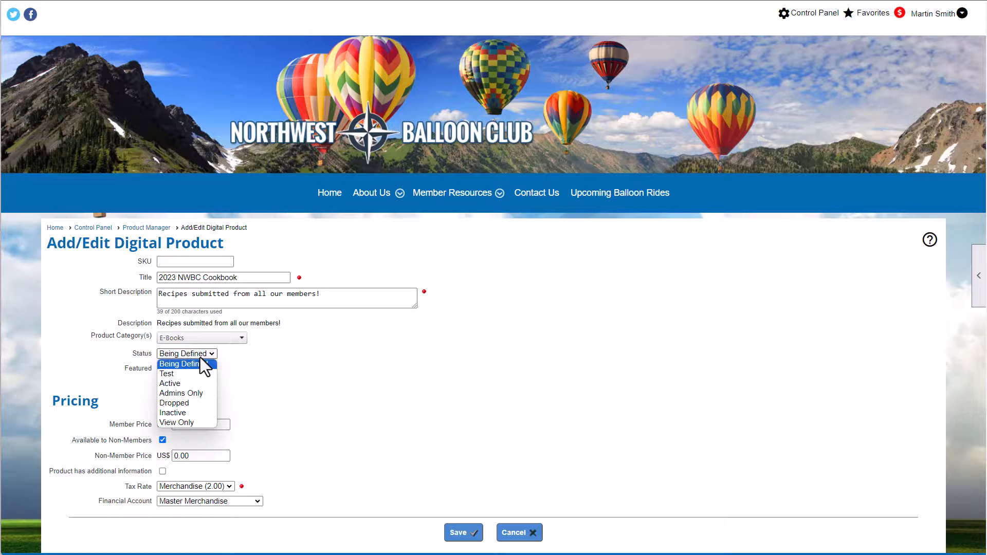
{"action": "left_click", "coordinate": [199, 384]}
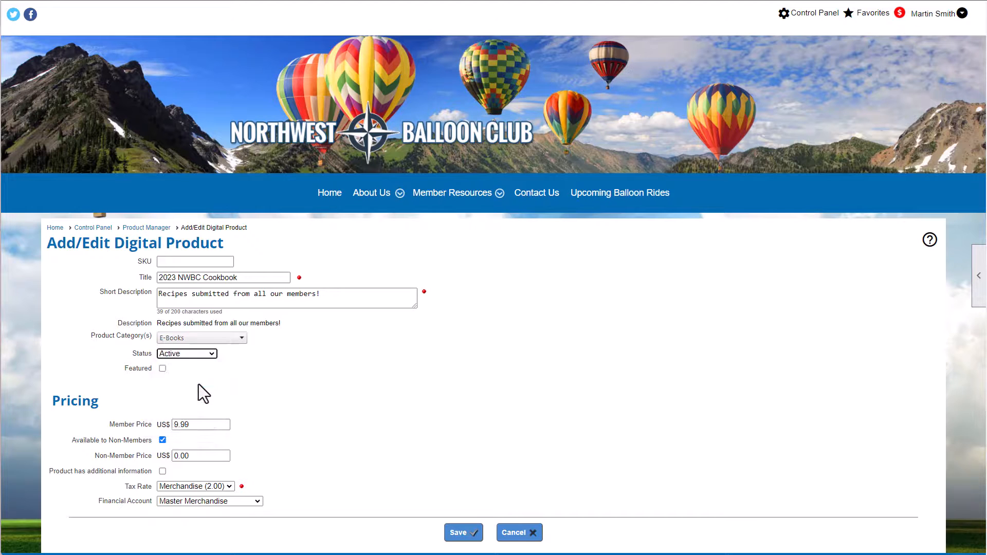